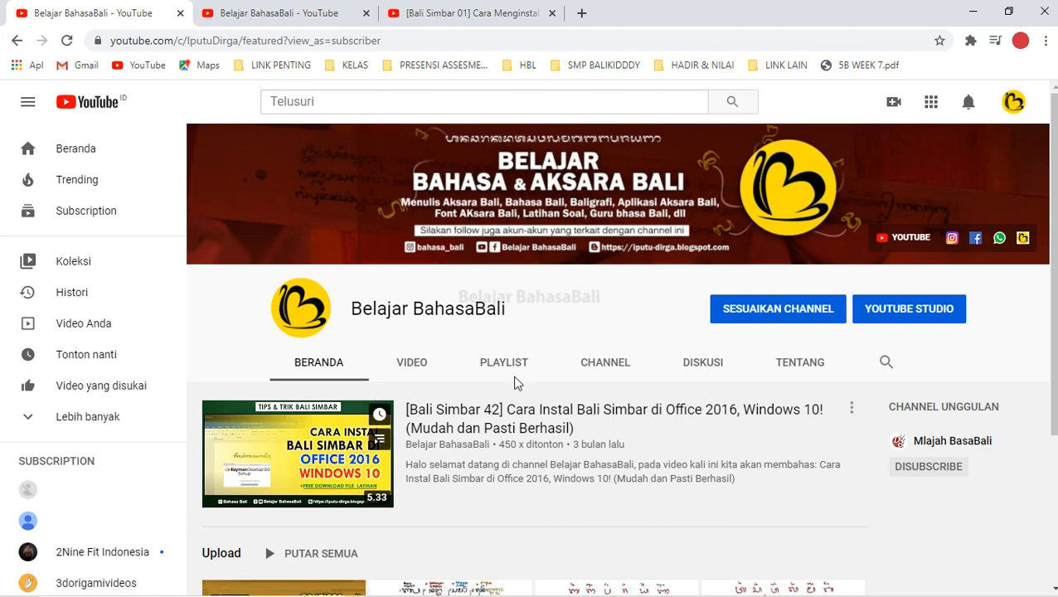
# Look through the channel's playlists and the Tutorial Bali Simbar Lengkap video list, and return to a refreshed desktop.
pyautogui.click(294, 20)
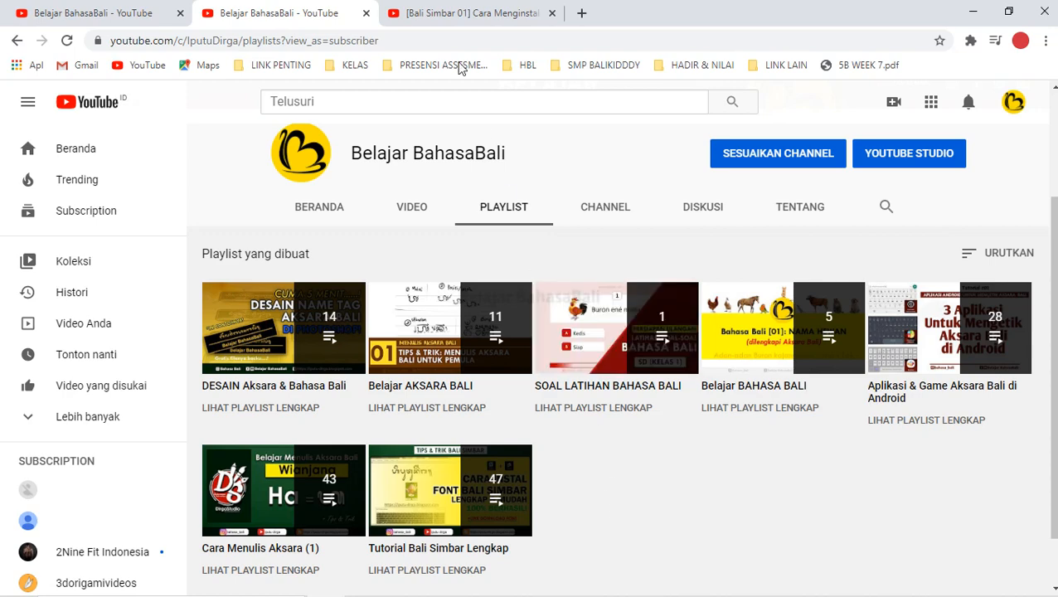
pyautogui.click(428, 14)
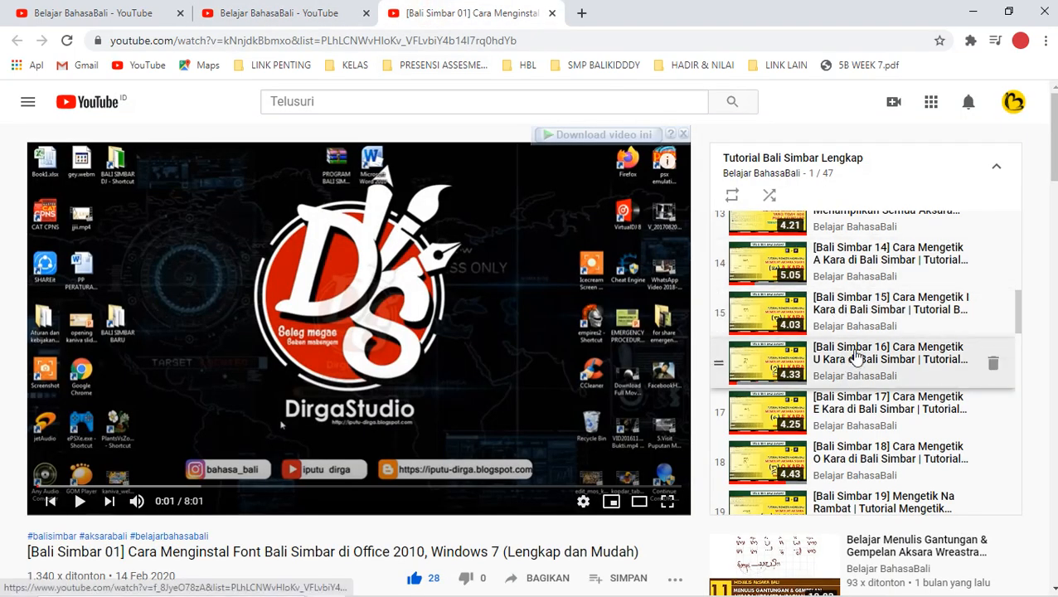
pyautogui.scroll(5, 856, 356)
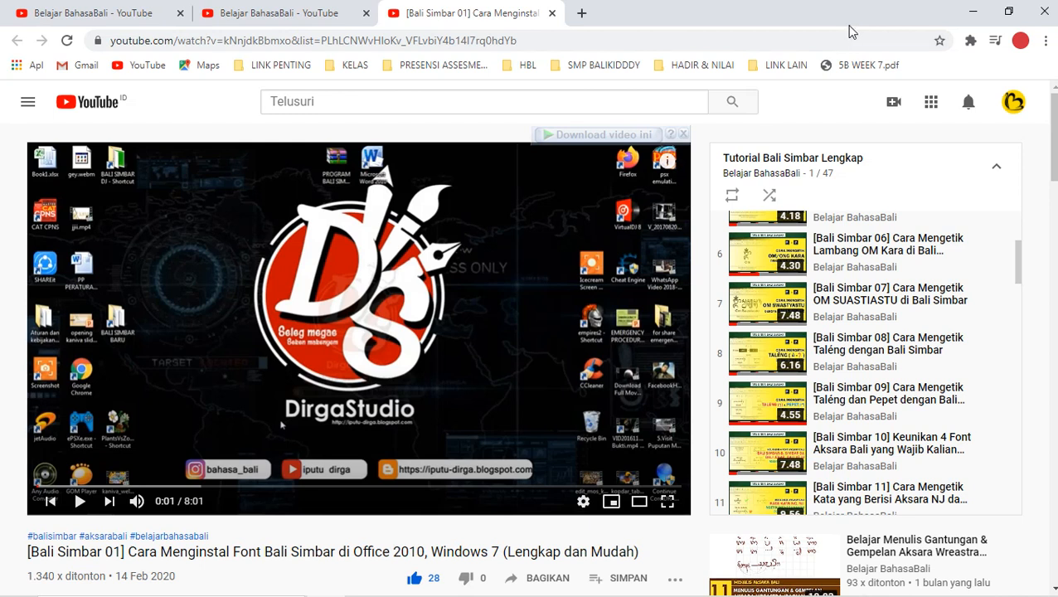
pyautogui.click(971, 11)
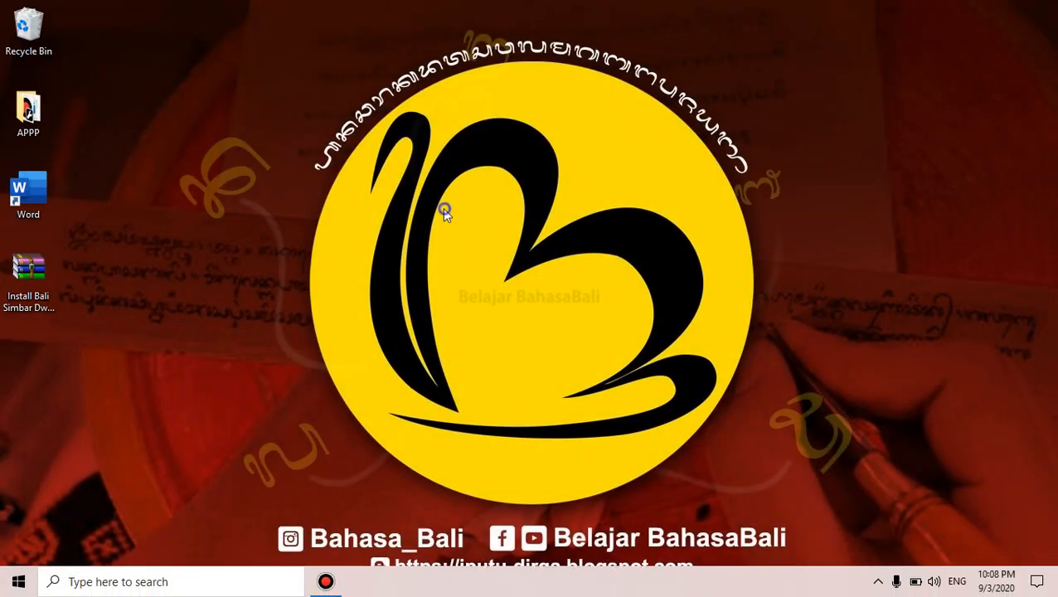
pyautogui.rightClick(446, 208)
pyautogui.click(484, 274)
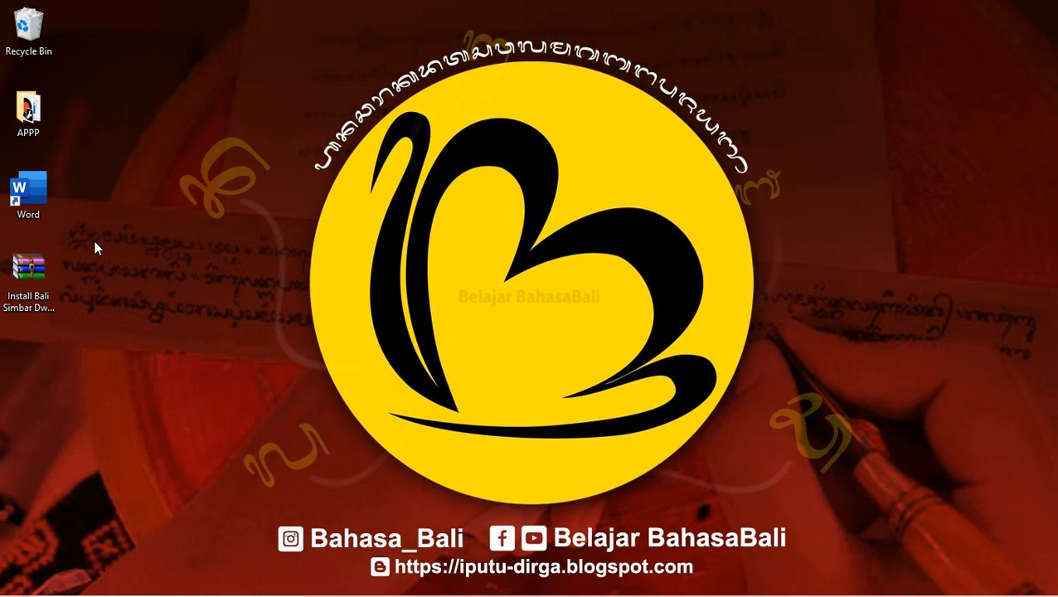
# Extract the Install Bali Simbar Dwijendra archive into a folder of the same name and place that folder below the archive on the desktop.
pyautogui.moveTo(3, 240); pyautogui.dragTo(72, 314)
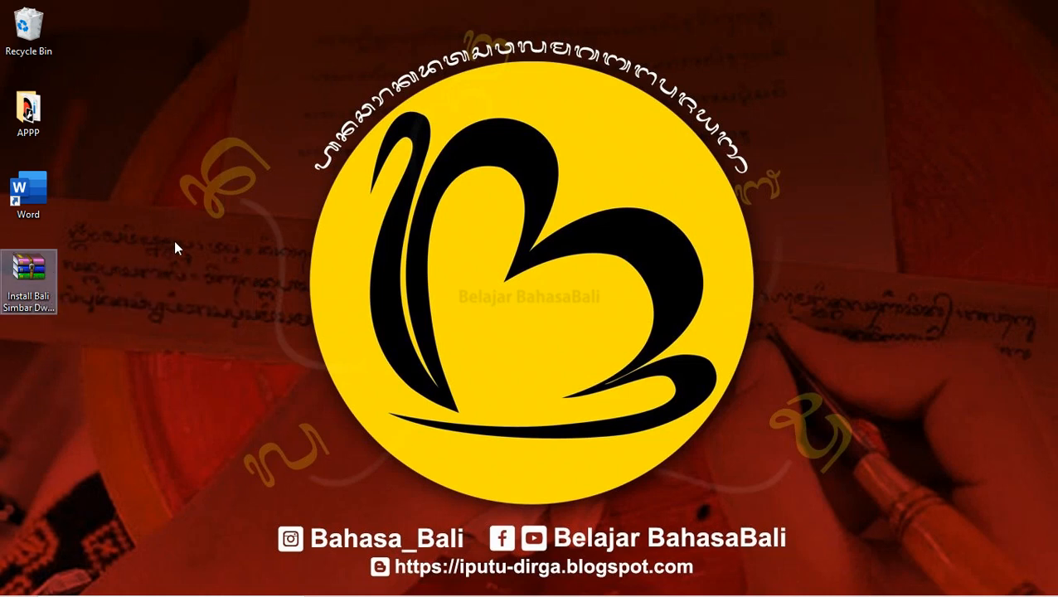
pyautogui.rightClick(29, 272)
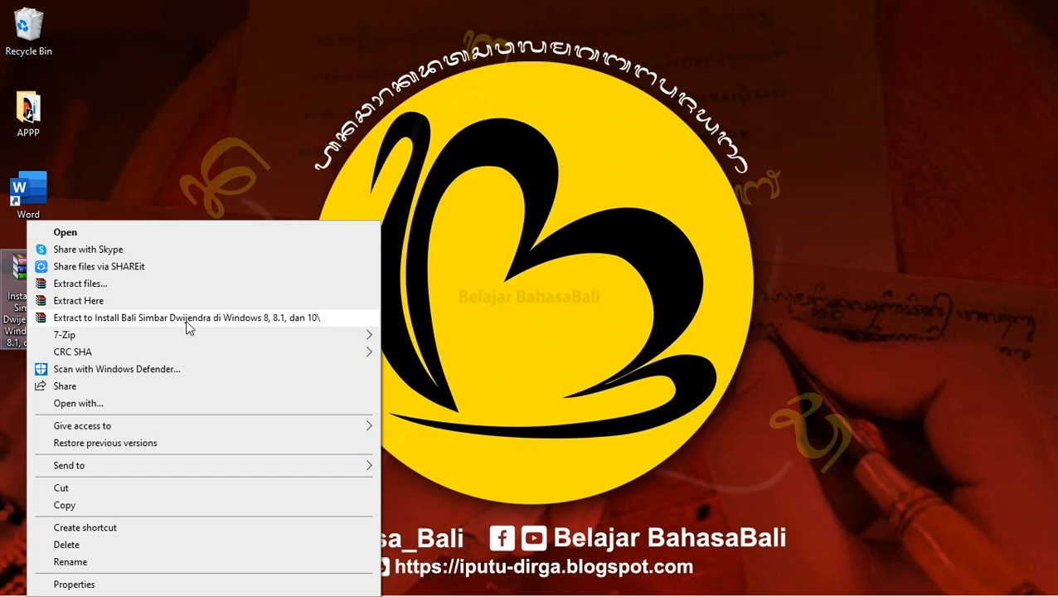
pyautogui.click(277, 319)
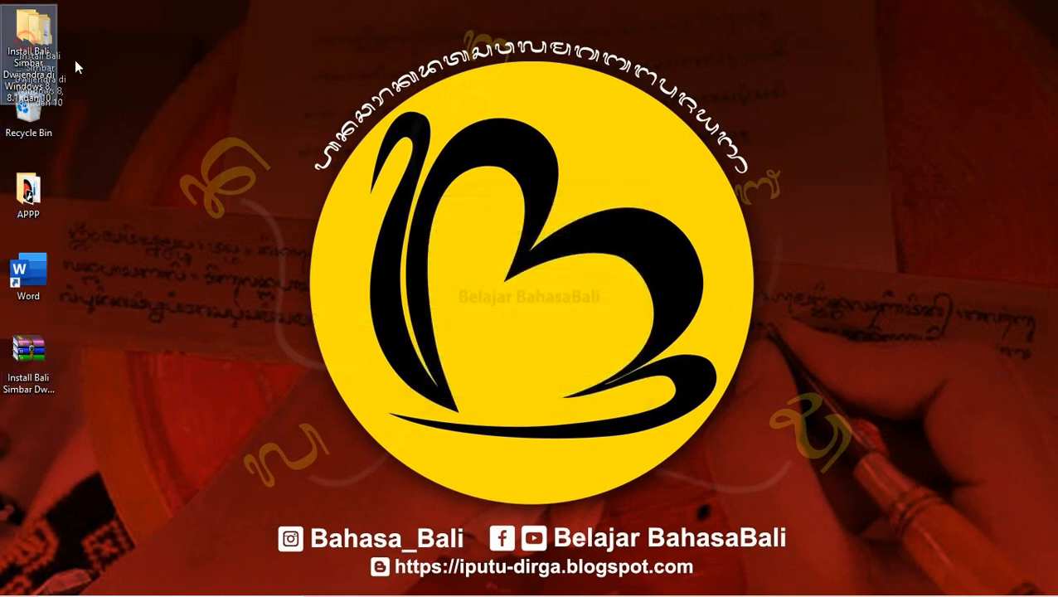
pyautogui.moveTo(33, 37); pyautogui.dragTo(58, 417)
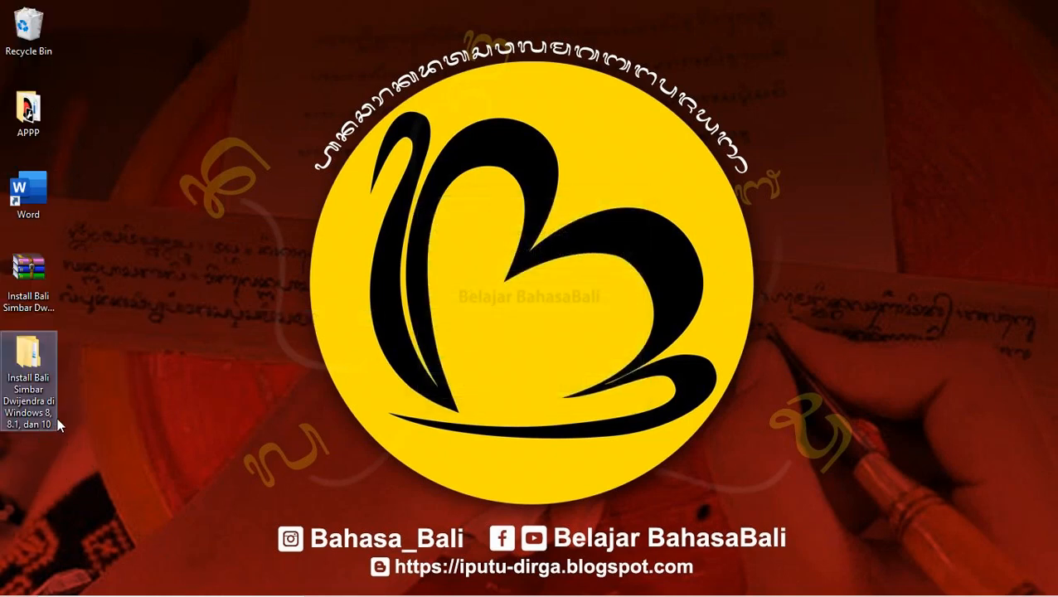
# Open the extracted folder's inner folder and install the Bali Simbar DJ Bold font from balisdb, replacing the existing copy.
pyautogui.doubleClick(33, 349)
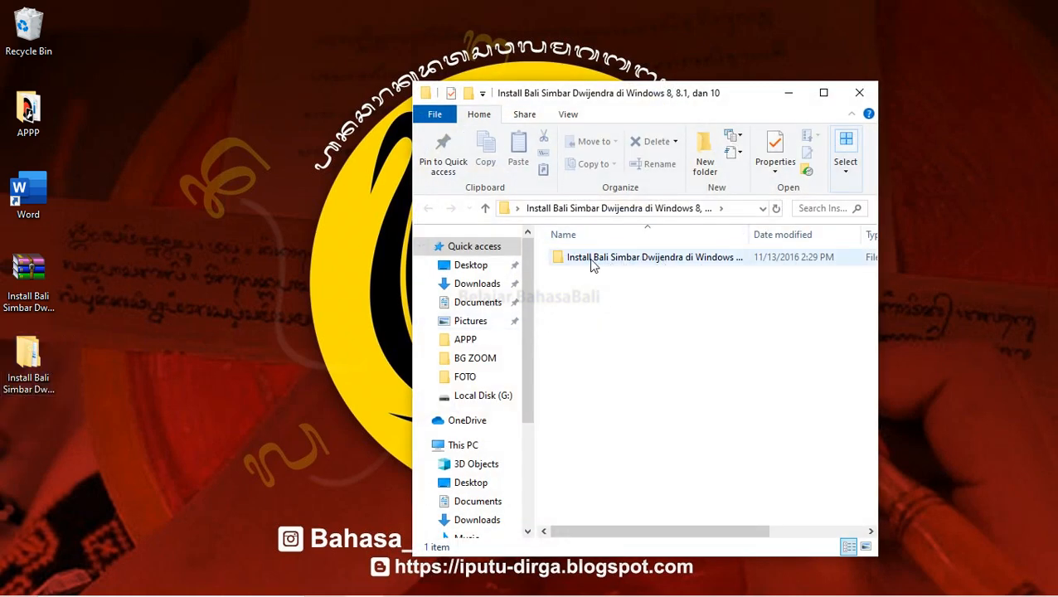
pyautogui.doubleClick(624, 262)
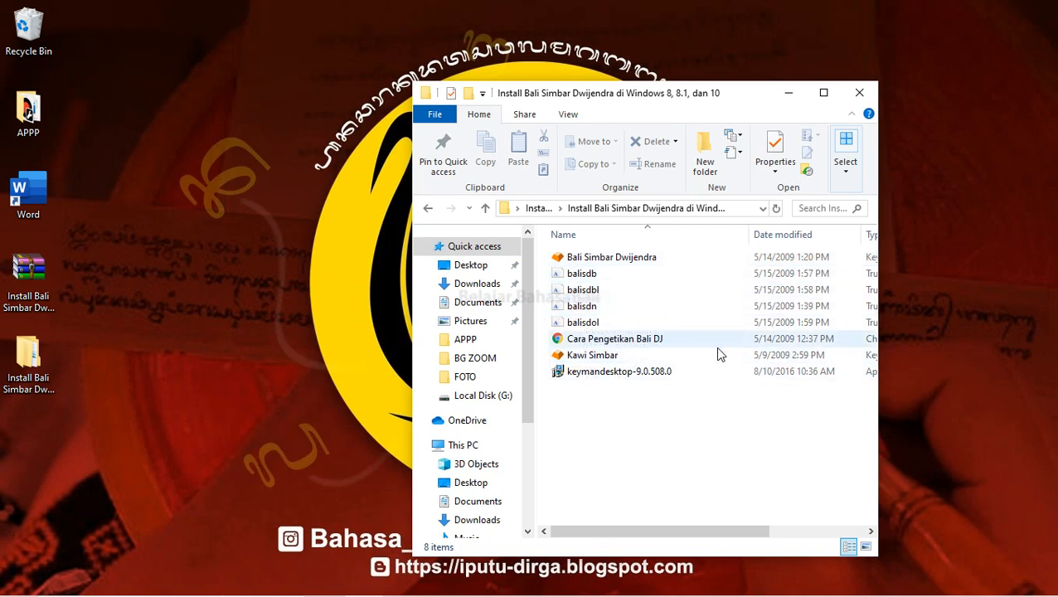
pyautogui.doubleClick(580, 276)
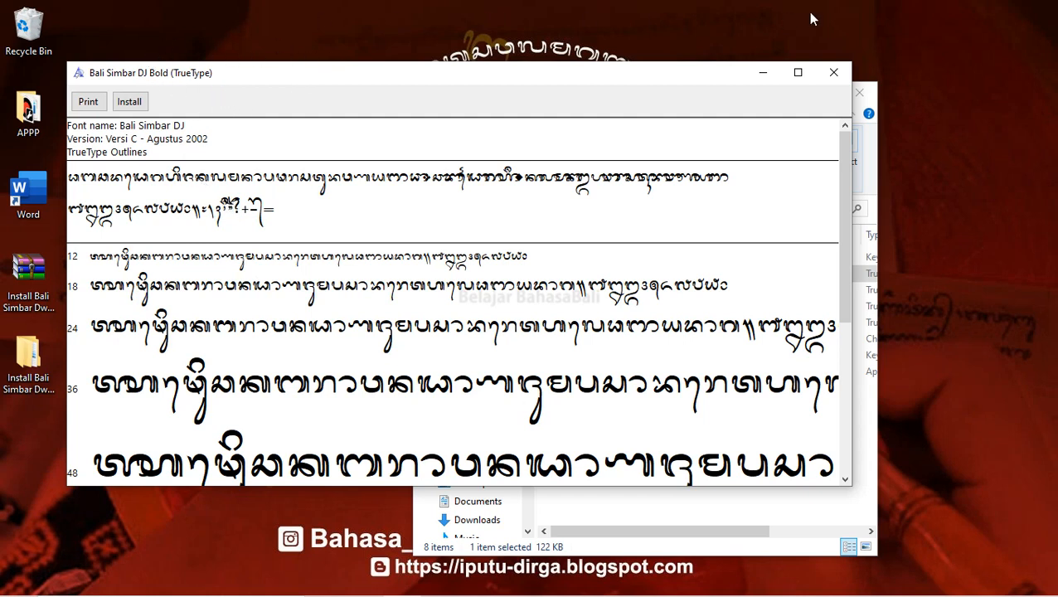
pyautogui.click(130, 103)
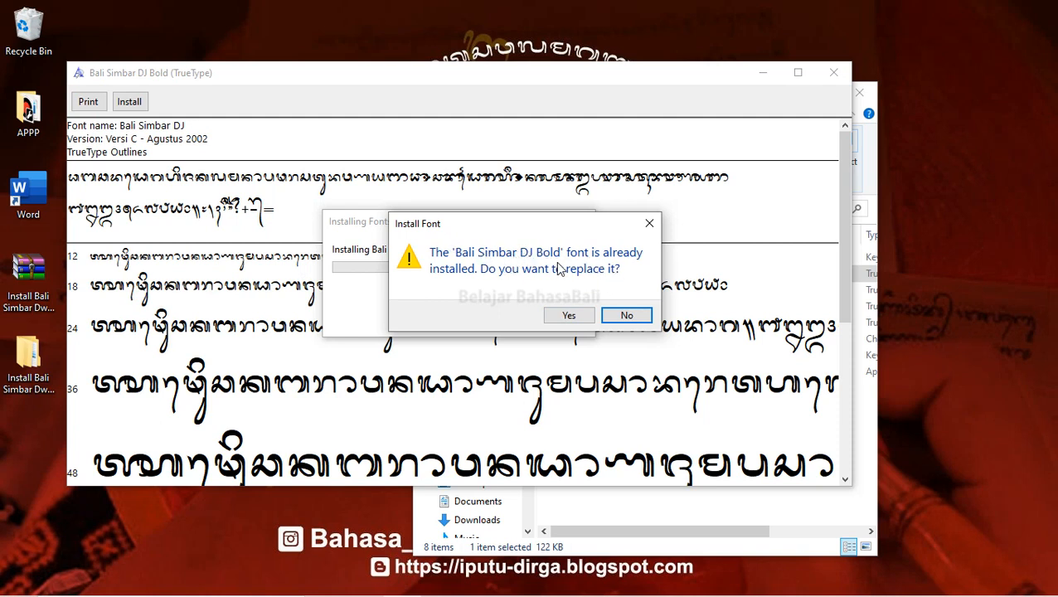
pyautogui.click(568, 315)
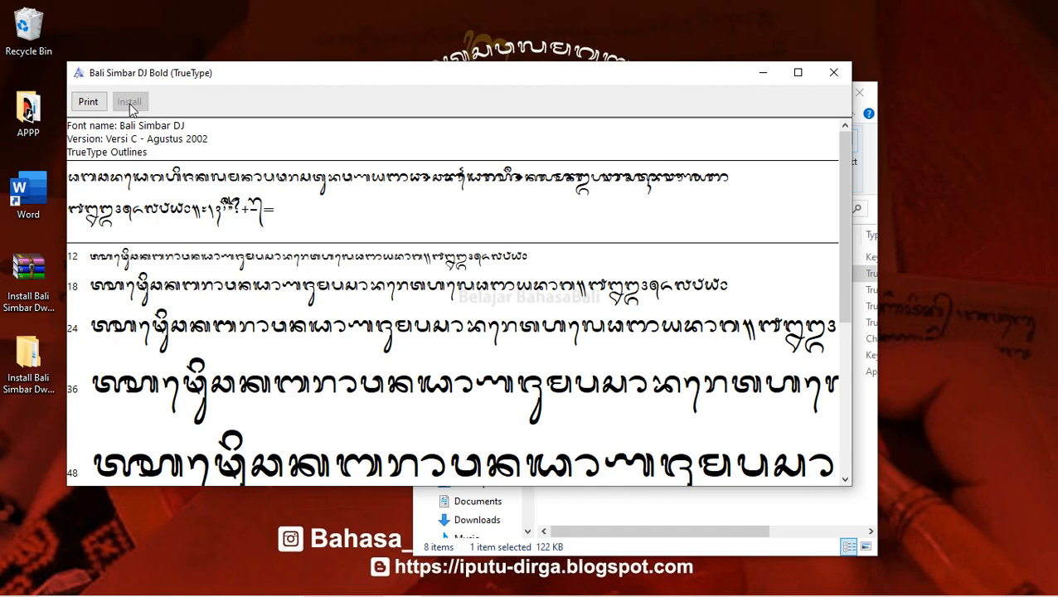
pyautogui.click(833, 74)
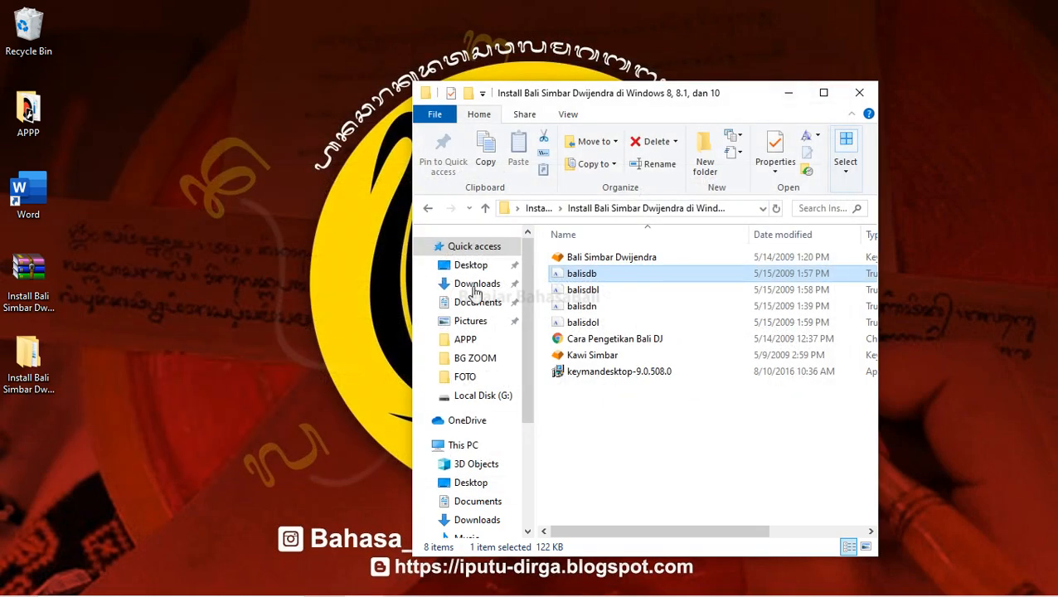
# Install the Bali Simbar DJ Black font from the balisdbl file and close its preview.
pyautogui.doubleClick(582, 289)
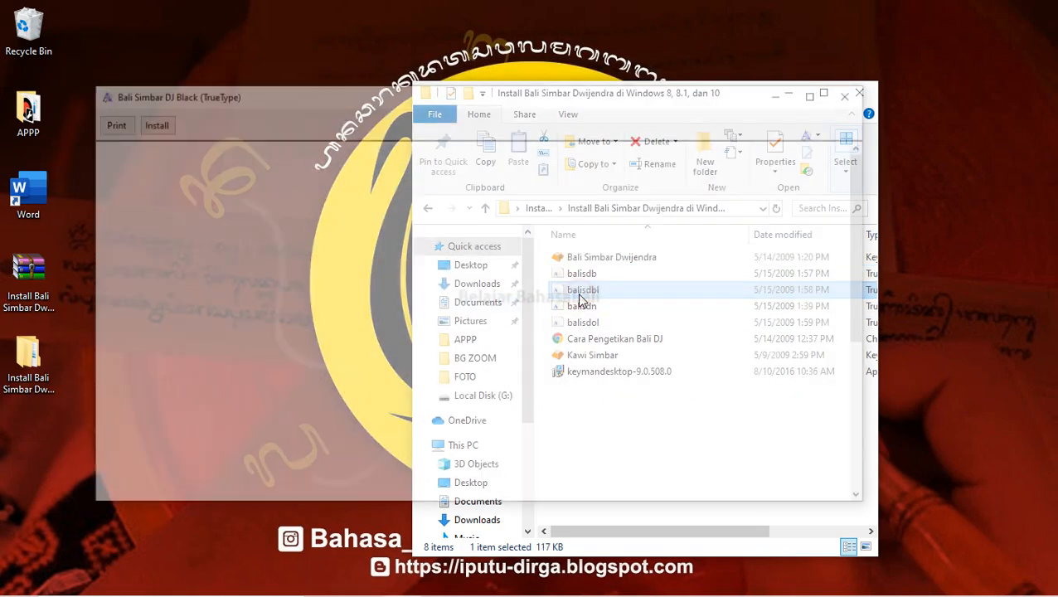
pyautogui.click(150, 122)
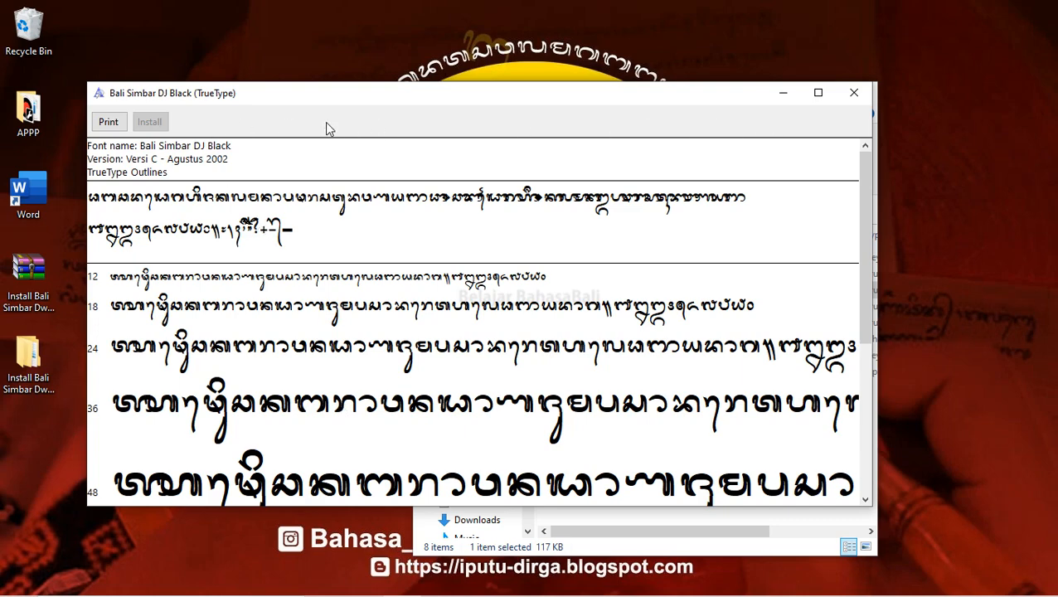
pyautogui.click(855, 93)
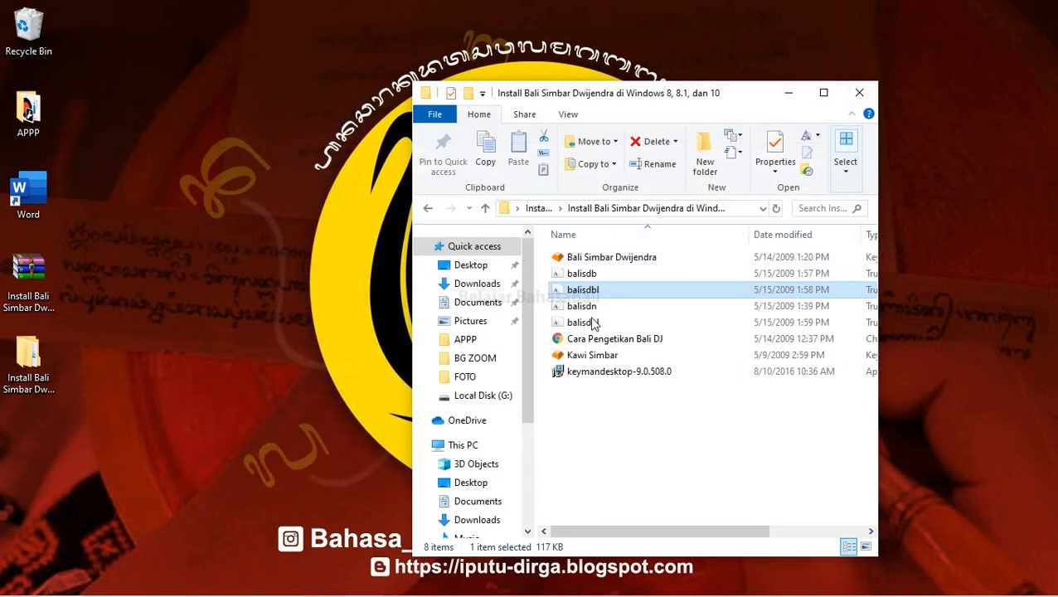
# Install the regular Bali Simbar DJ font from the balisdn file and close its preview.
pyautogui.doubleClick(591, 305)
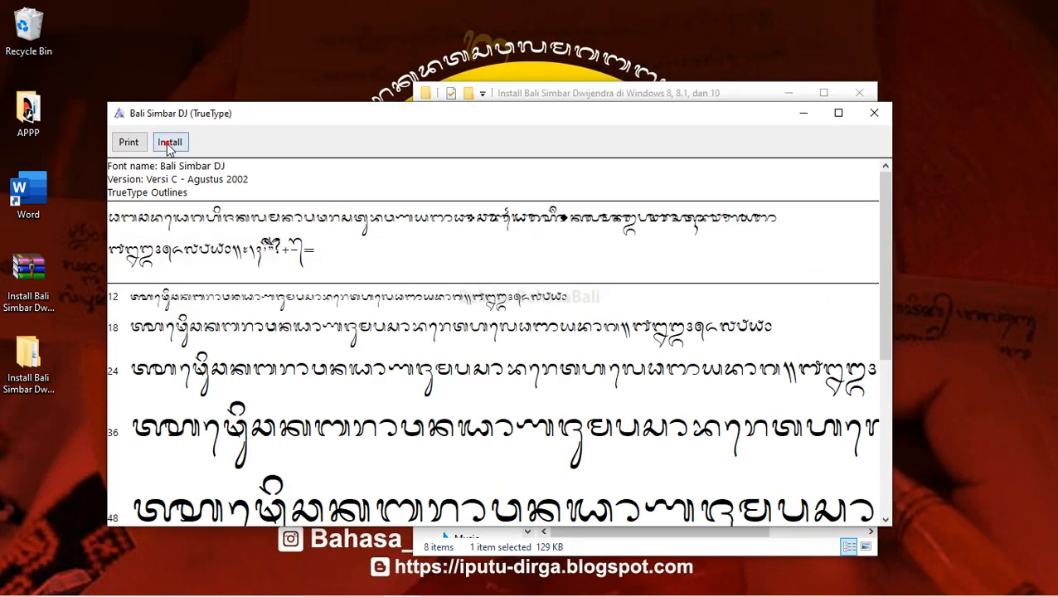
pyautogui.click(168, 142)
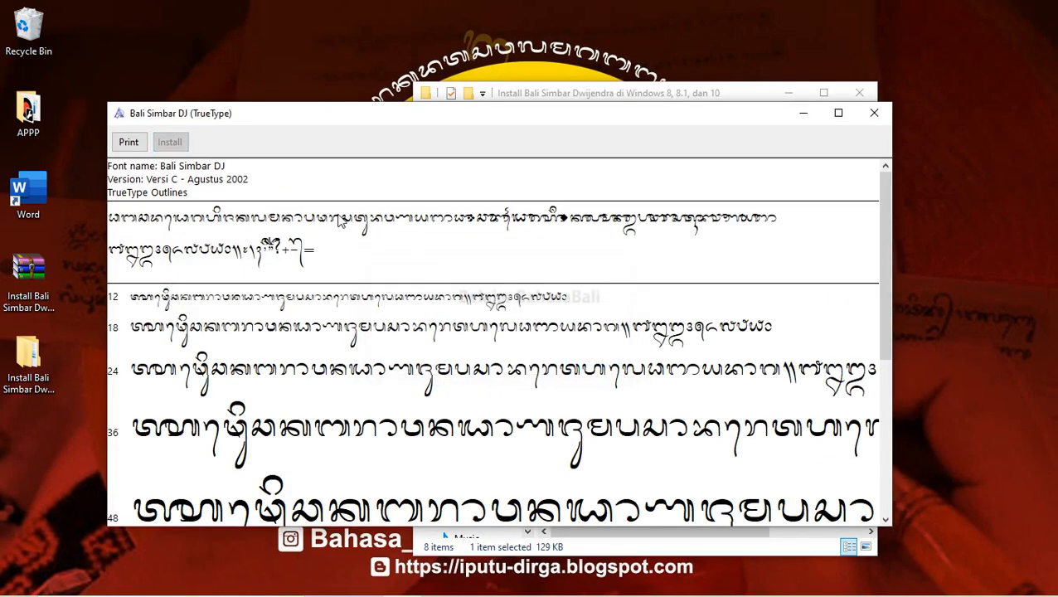
pyautogui.click(875, 113)
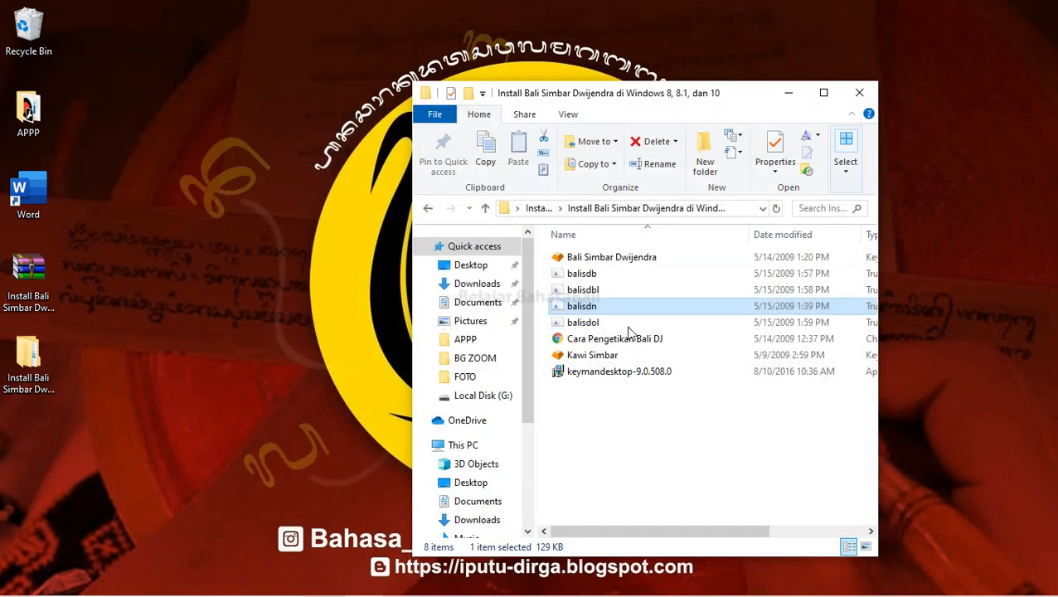
# Install the Bali Simbar DJ OL outline font from the balisdol file and close its preview.
pyautogui.doubleClick(585, 323)
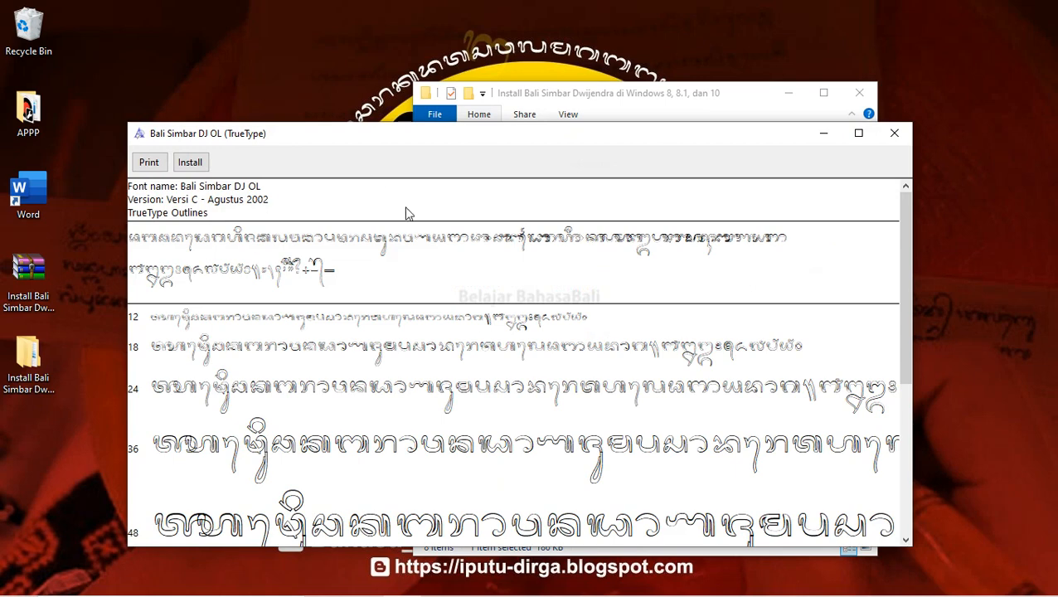
pyautogui.click(202, 170)
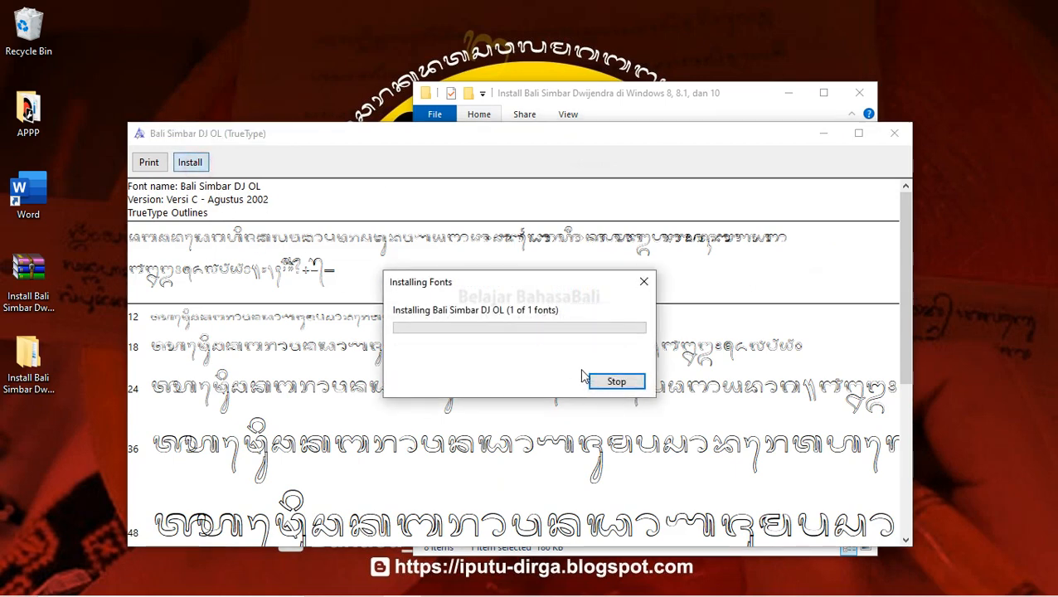
pyautogui.click(895, 134)
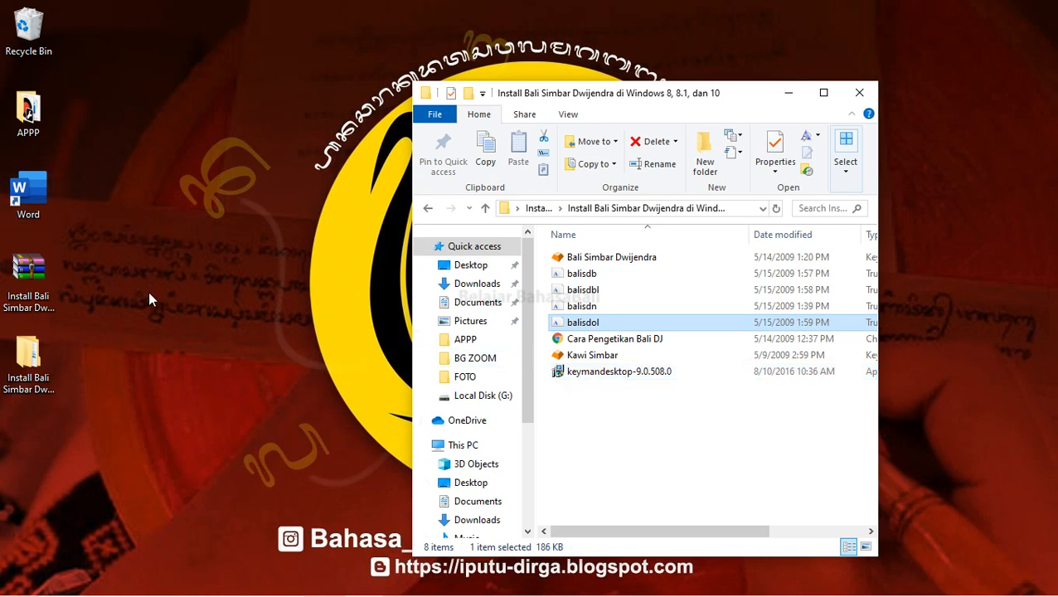
# Install Keyman Desktop 9.0 from keymandesktop-9.0.508.0, agreeing to the license terms, and exit its welcome screen.
pyautogui.doubleClick(586, 375)
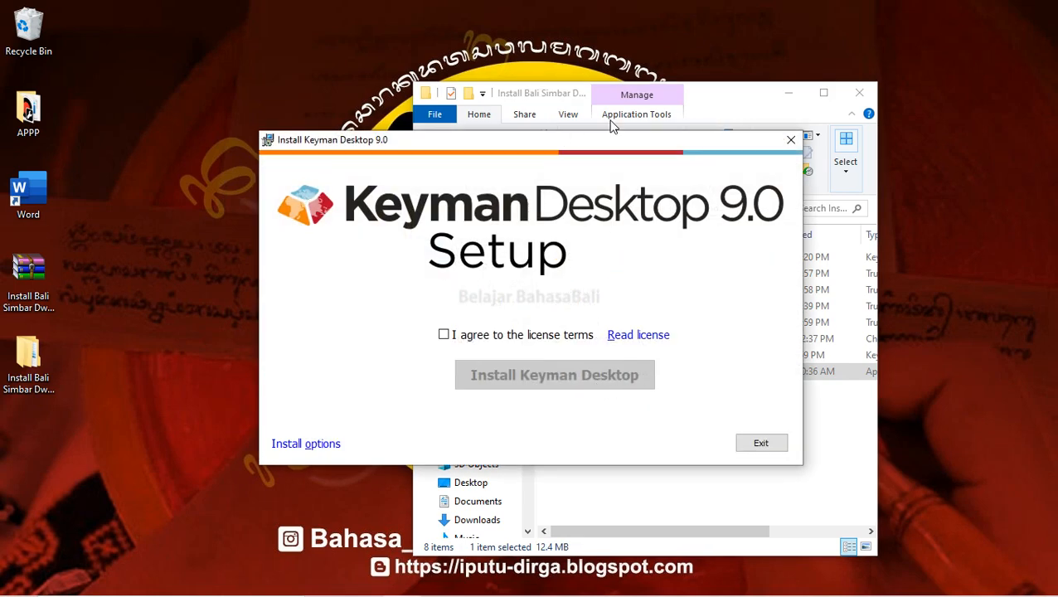
pyautogui.click(790, 95)
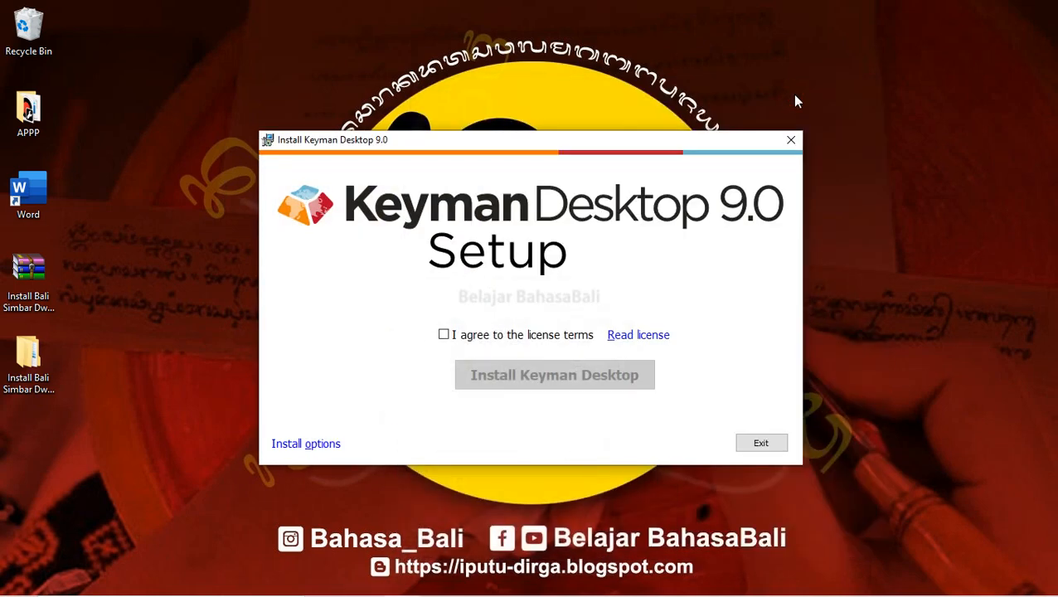
pyautogui.click(444, 336)
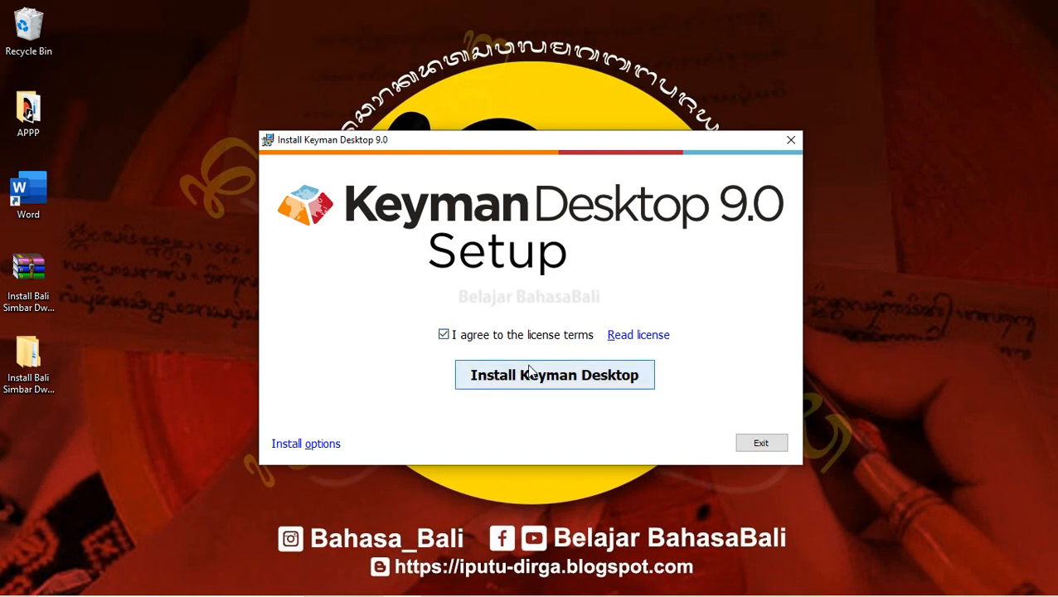
pyautogui.click(484, 385)
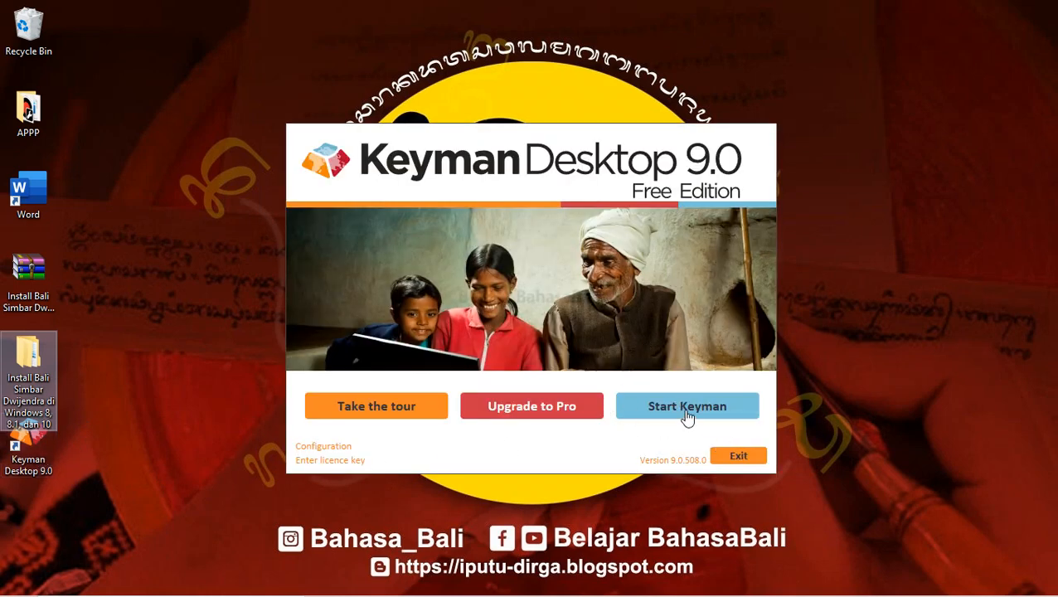
pyautogui.click(739, 457)
# Return to the installation folder, install the Bali Simbar Dwijendra keyboard in Keyman, and close the folder.
pyautogui.moveTo(306, 595)
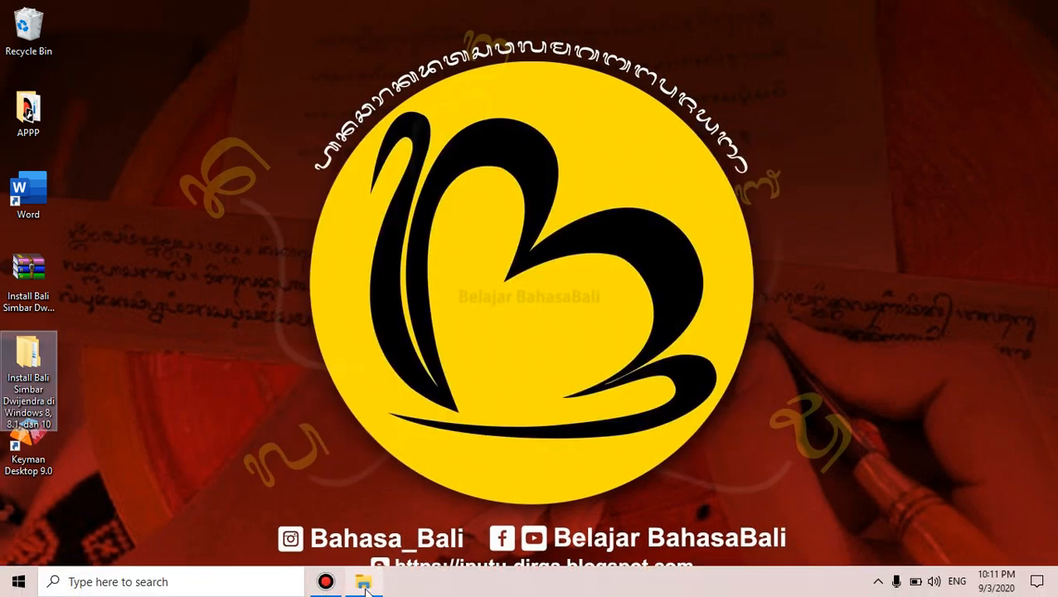
pyautogui.moveTo(367, 591)
pyautogui.click(365, 510)
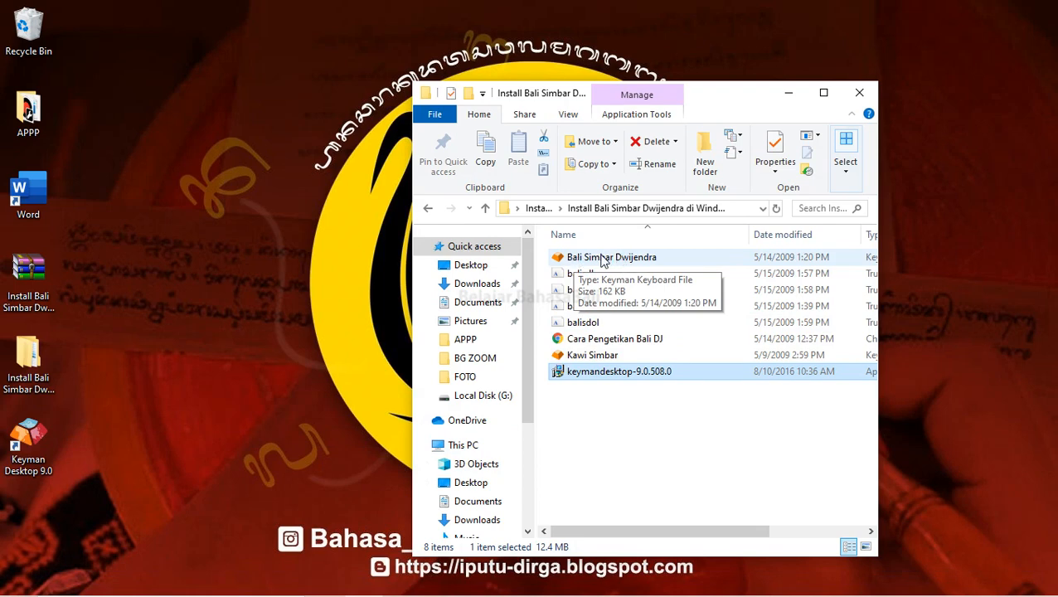
pyautogui.doubleClick(602, 259)
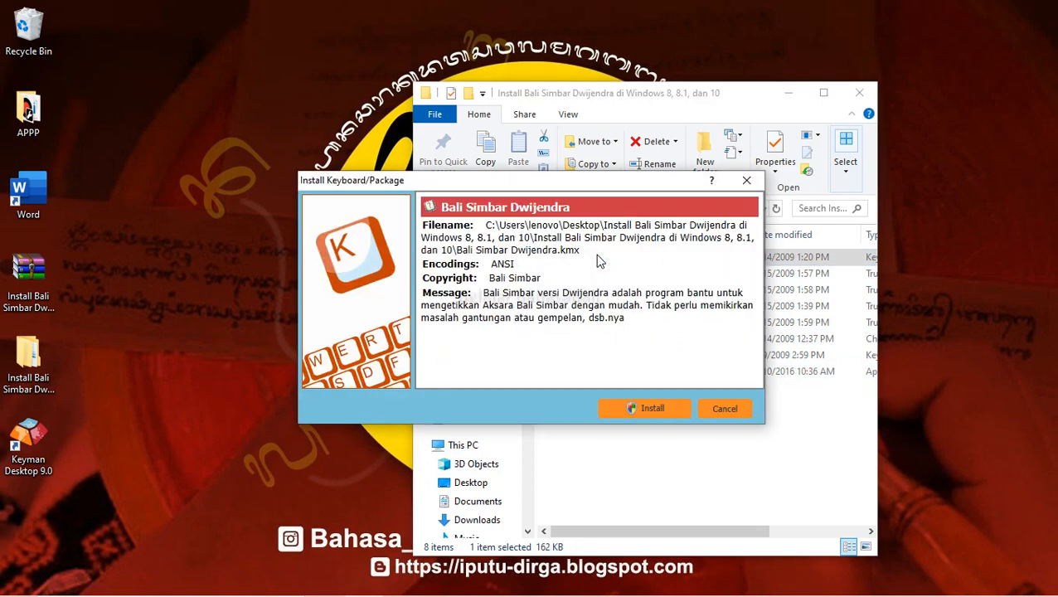
pyautogui.click(638, 409)
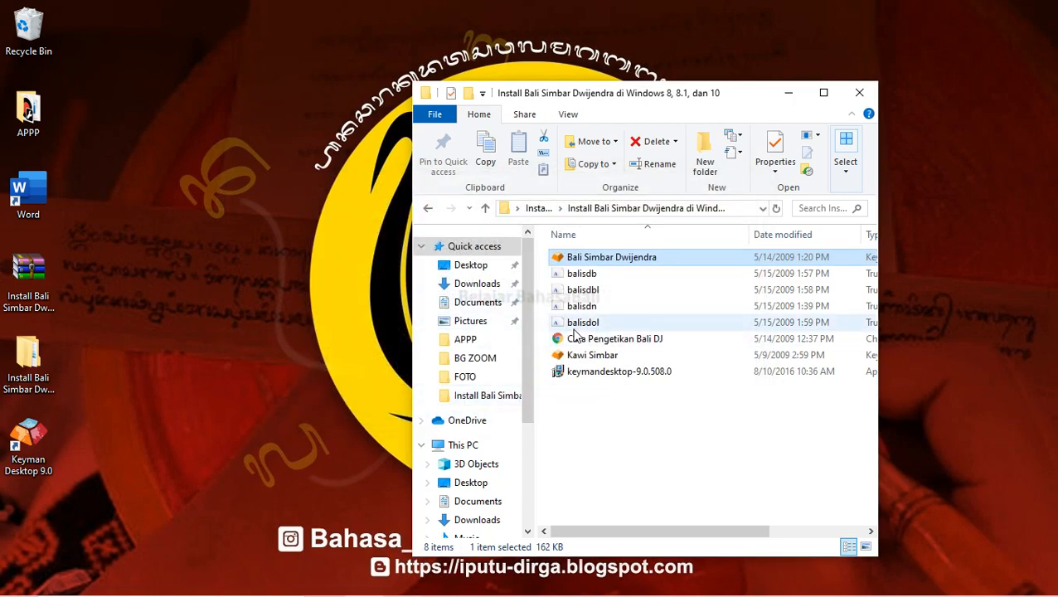
pyautogui.click(870, 99)
# Refresh the desktop and start Word.
pyautogui.rightClick(578, 166)
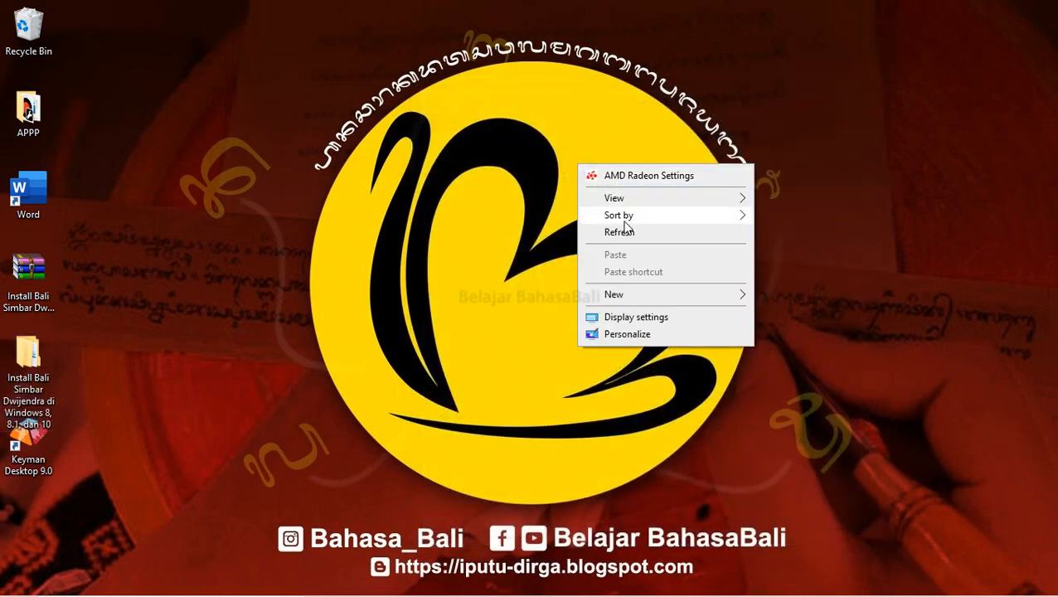
pyautogui.click(620, 232)
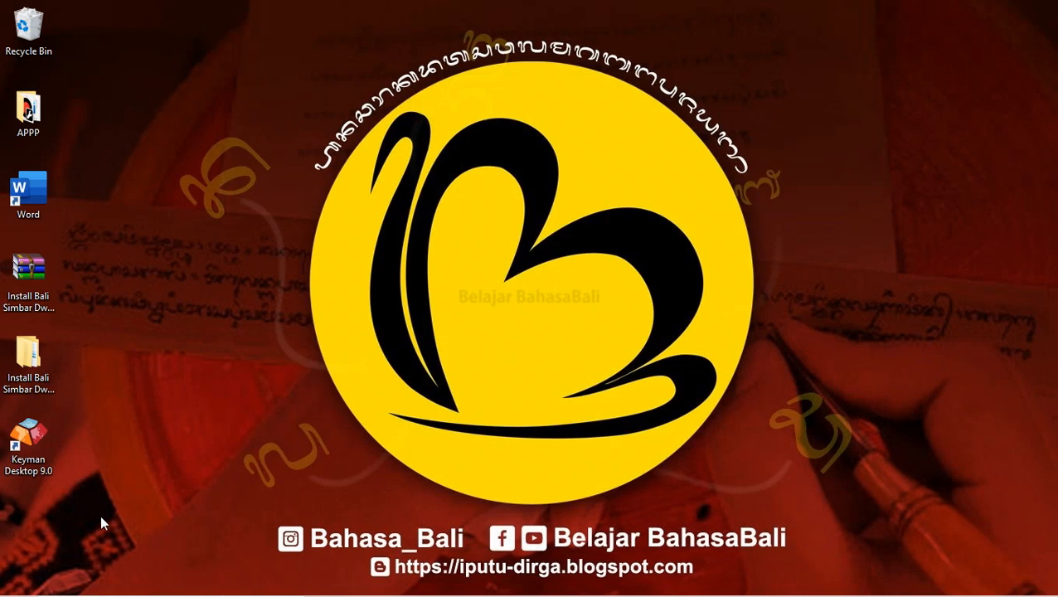
pyautogui.doubleClick(36, 192)
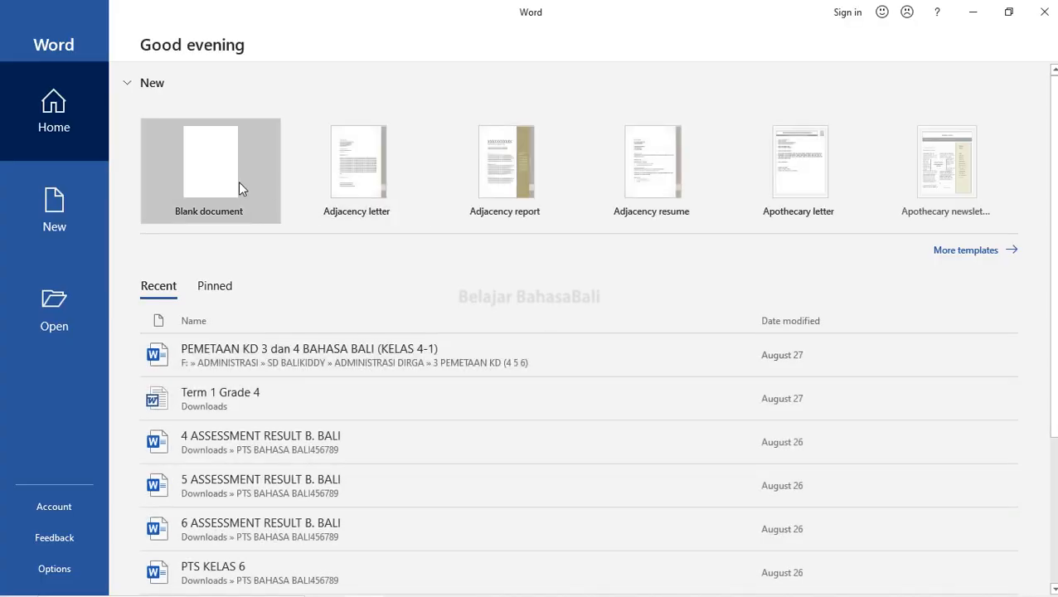
# Create a blank document and set its font to Bali Simbar Dwijendra at size 48.
pyautogui.click(203, 189)
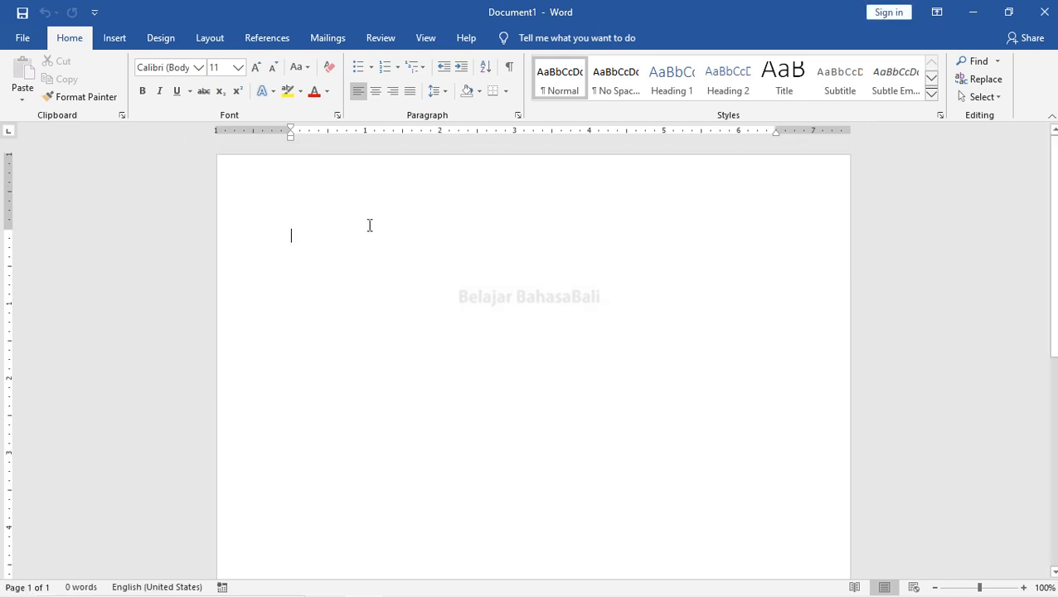
pyautogui.click(168, 67)
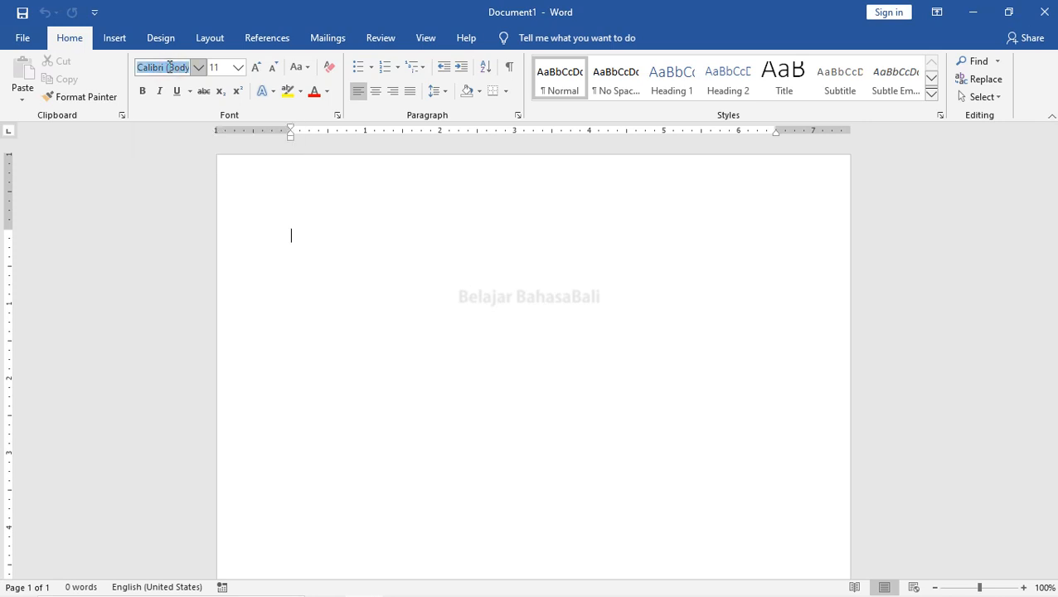
pyautogui.write('Bali')
pyautogui.press('Return')
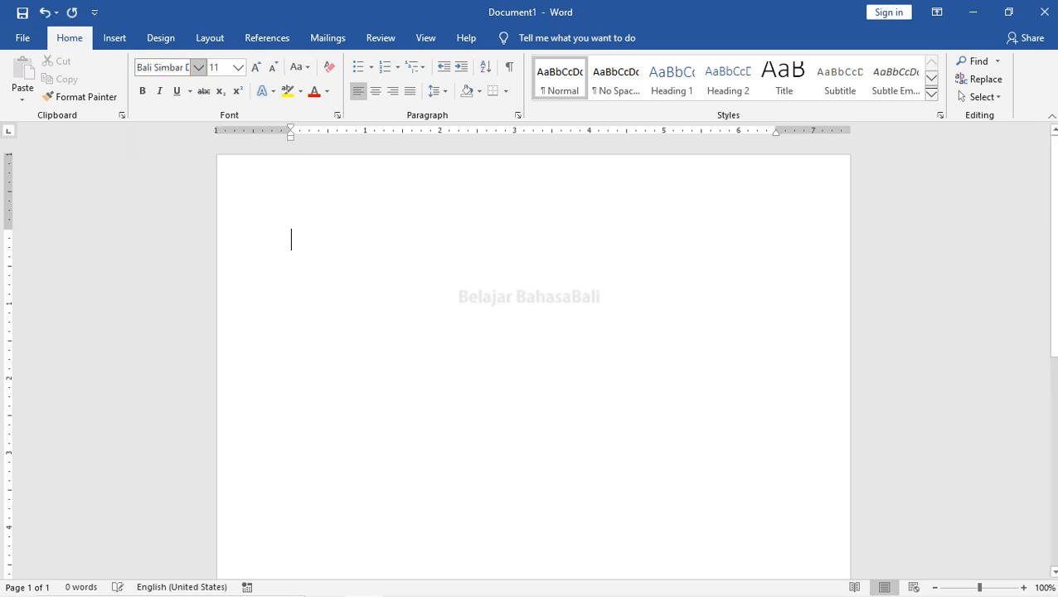
pyautogui.click(238, 67)
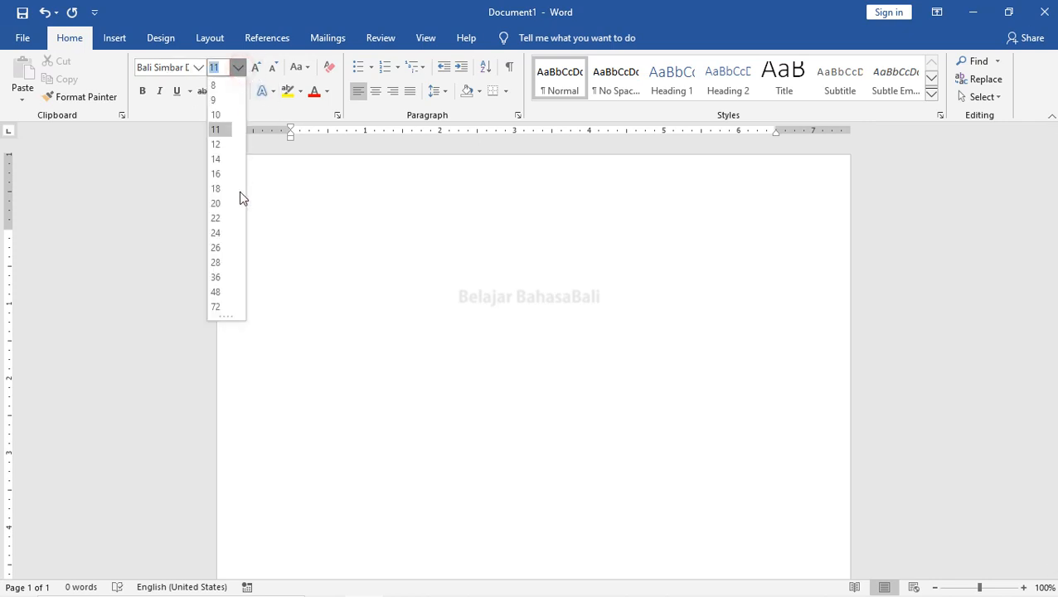
pyautogui.click(220, 292)
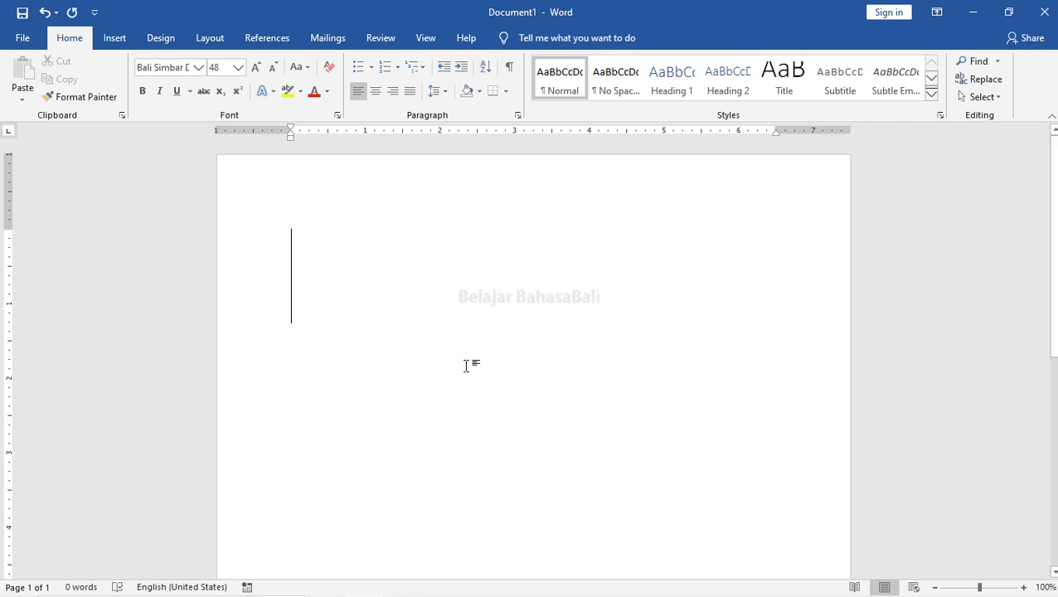
# Enter the test text "knknkmkc" in the document and delete all of it.
pyautogui.write('knkn')
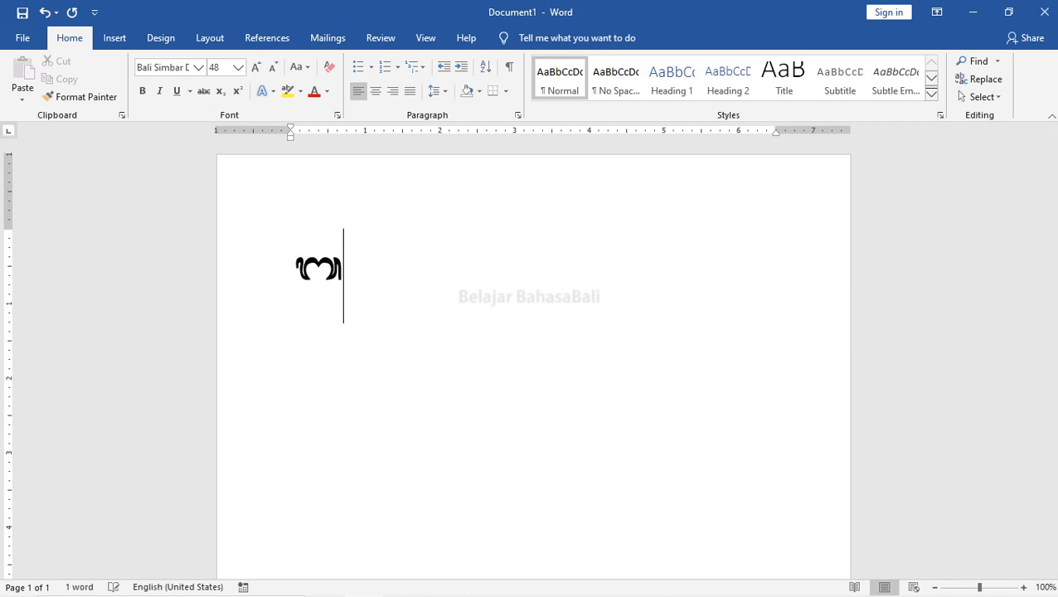
pyautogui.write('kmk')
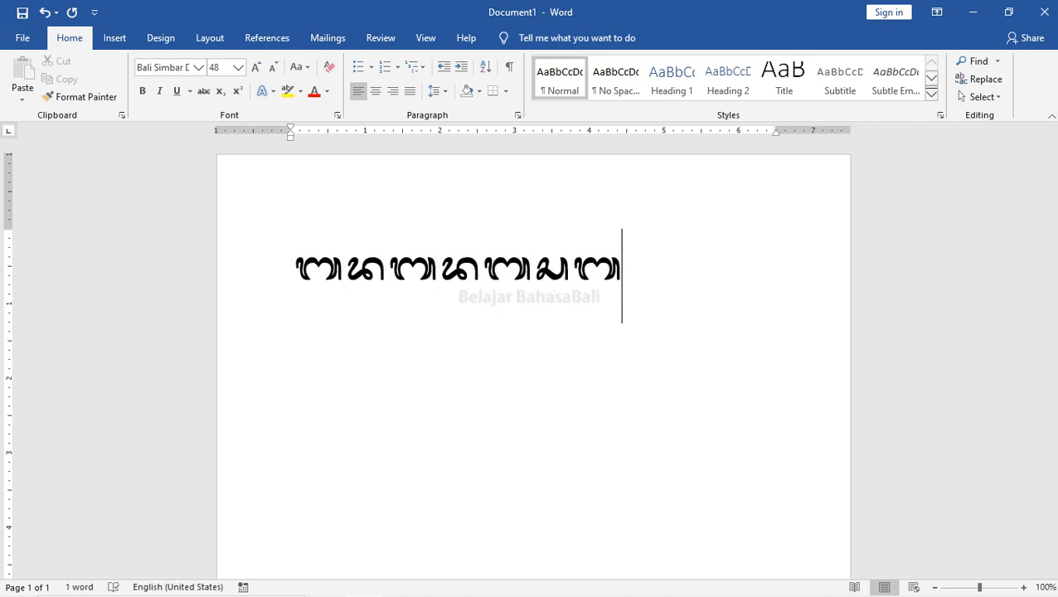
pyautogui.write('c')
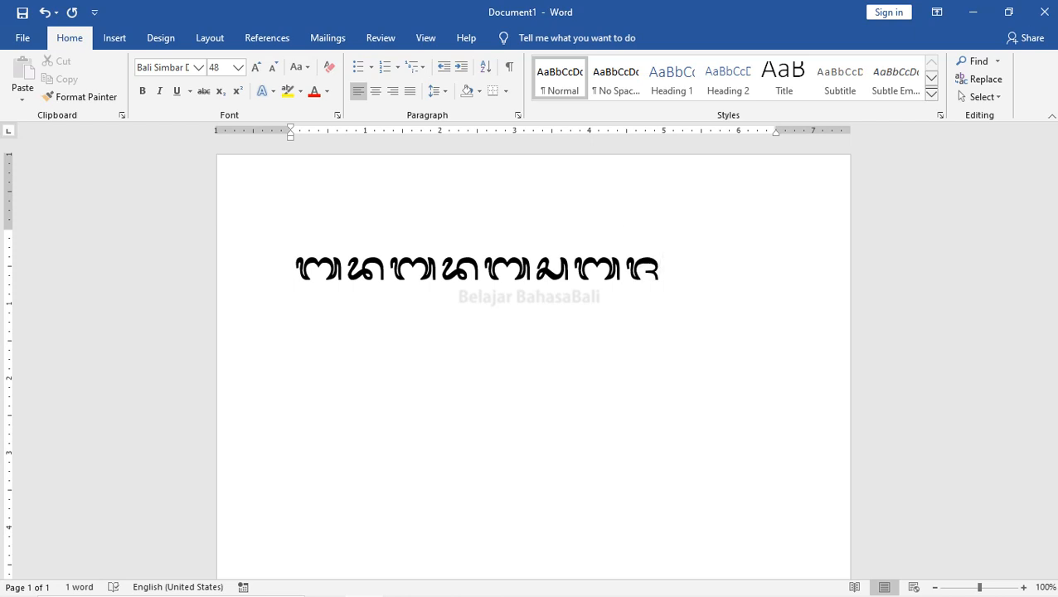
pyautogui.press('BackSpace')
pyautogui.press('BackSpace')
pyautogui.press('BackSpace')
pyautogui.press('BackSpace')
pyautogui.press('BackSpace')
pyautogui.press('BackSpace')
pyautogui.press('BackSpace')
pyautogui.press('BackSpace')
pyautogui.press('BackSpace')
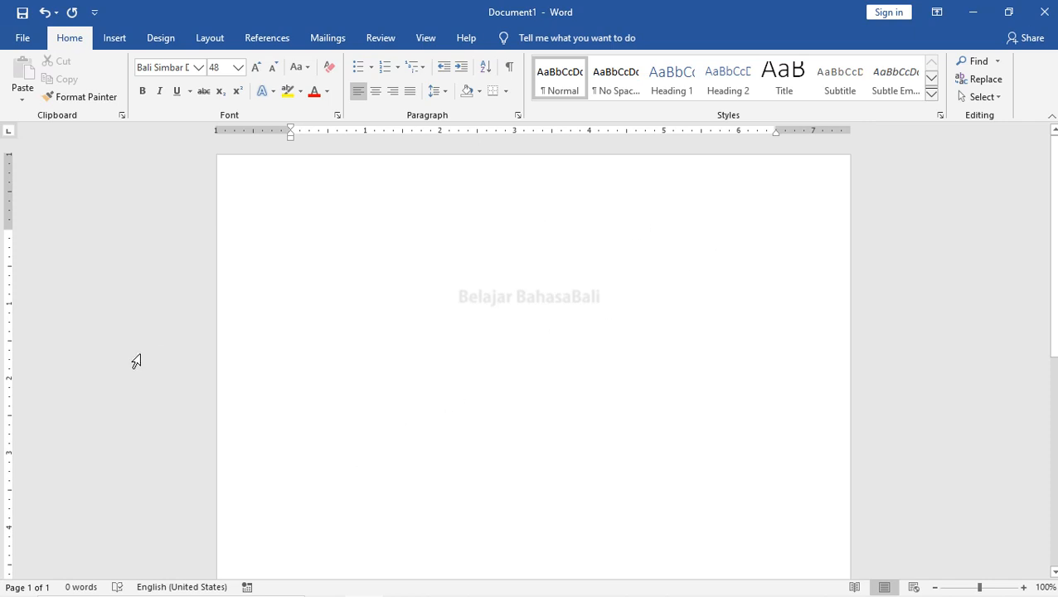
# Minimize Word, start Keyman Desktop 9.0, and select the Bali Simbar Dwijendra keyboard.
pyautogui.click(976, 14)
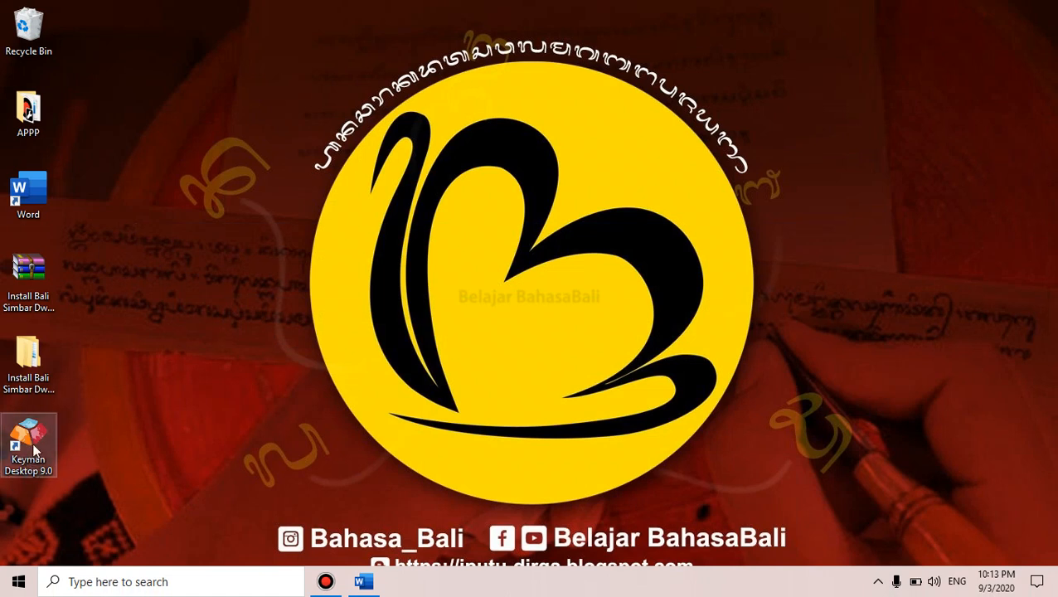
pyautogui.doubleClick(34, 440)
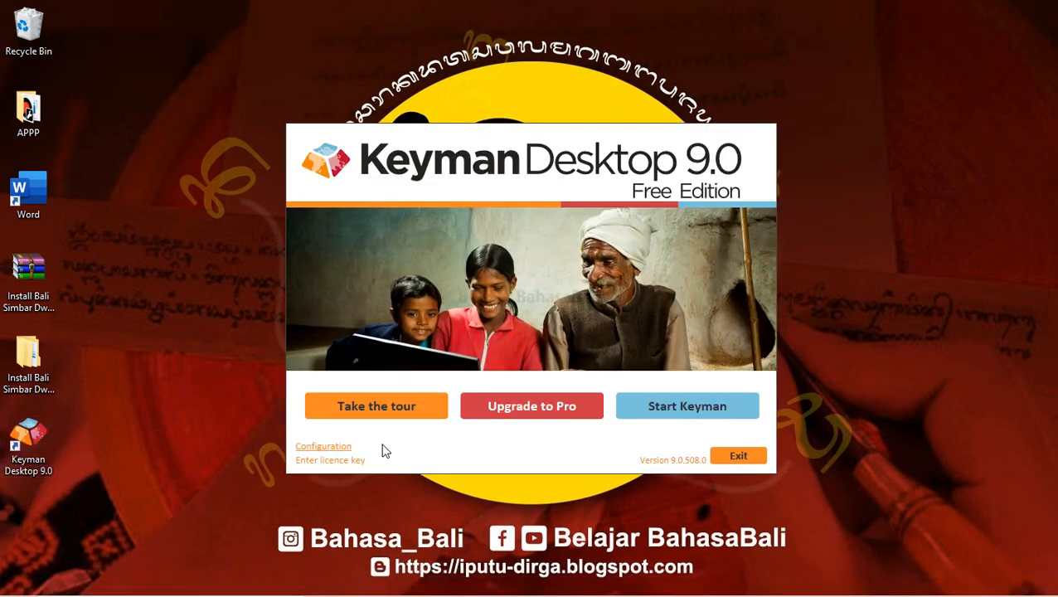
pyautogui.click(688, 411)
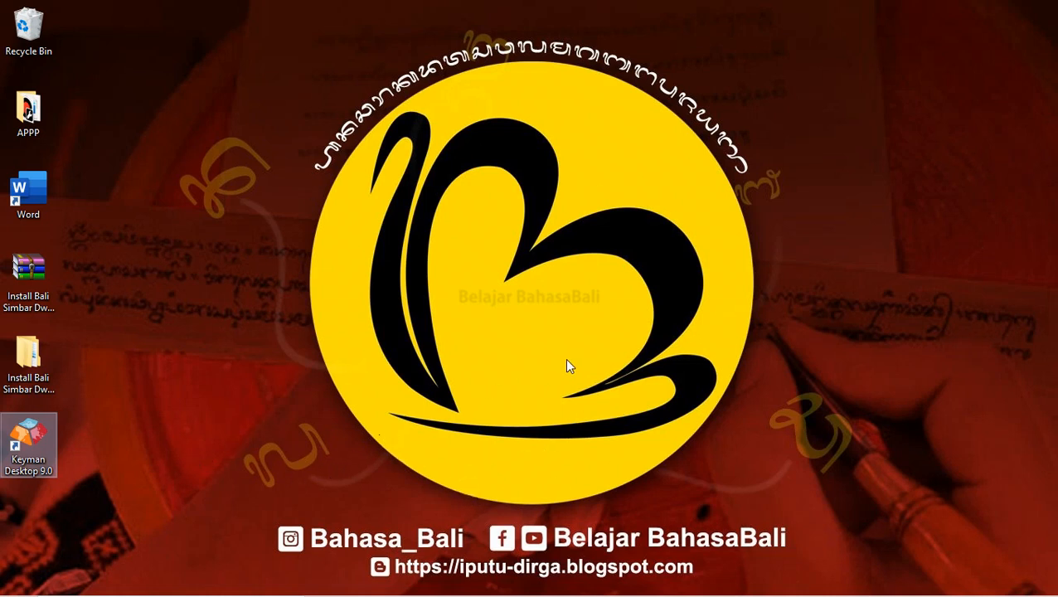
pyautogui.moveTo(905, 594)
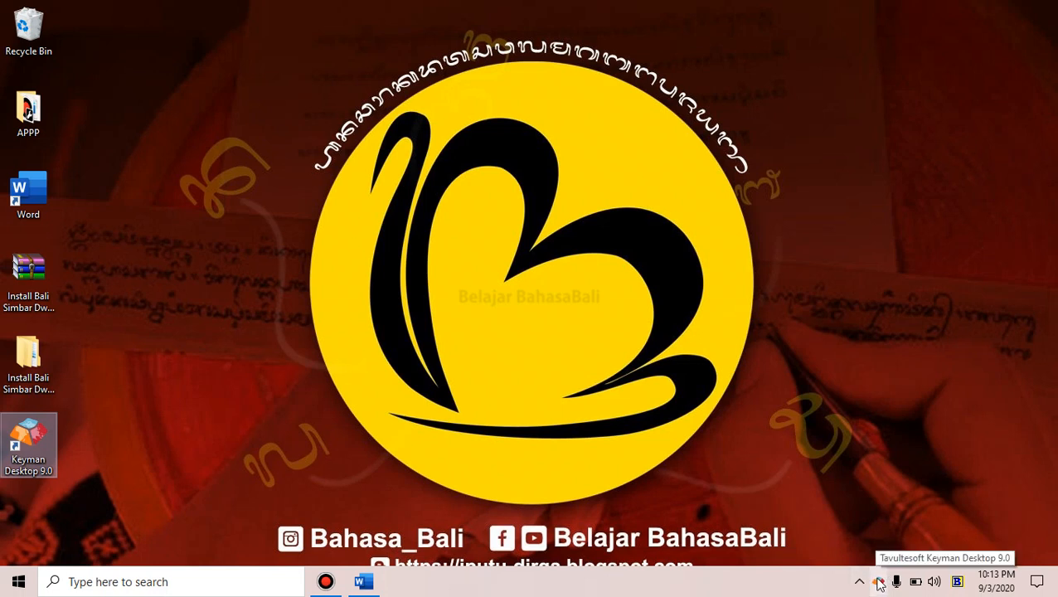
pyautogui.click(880, 585)
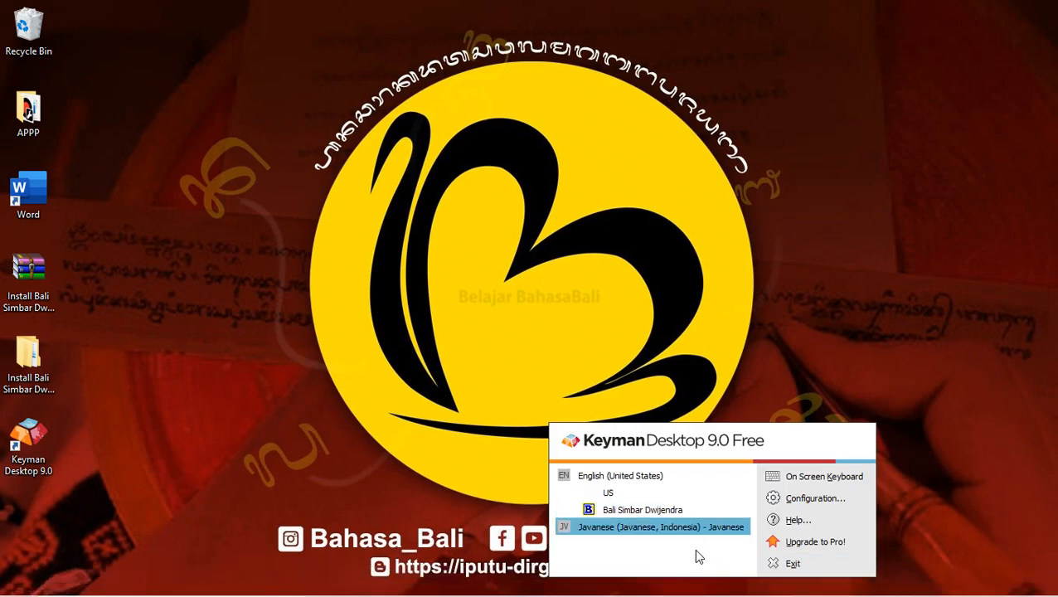
pyautogui.click(618, 513)
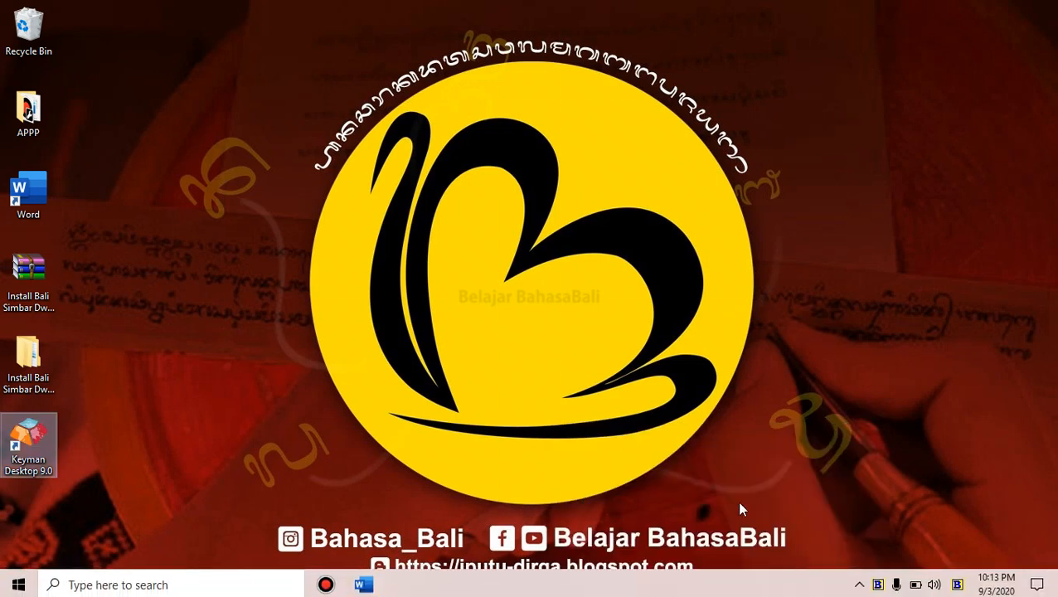
pyautogui.moveTo(864, 583)
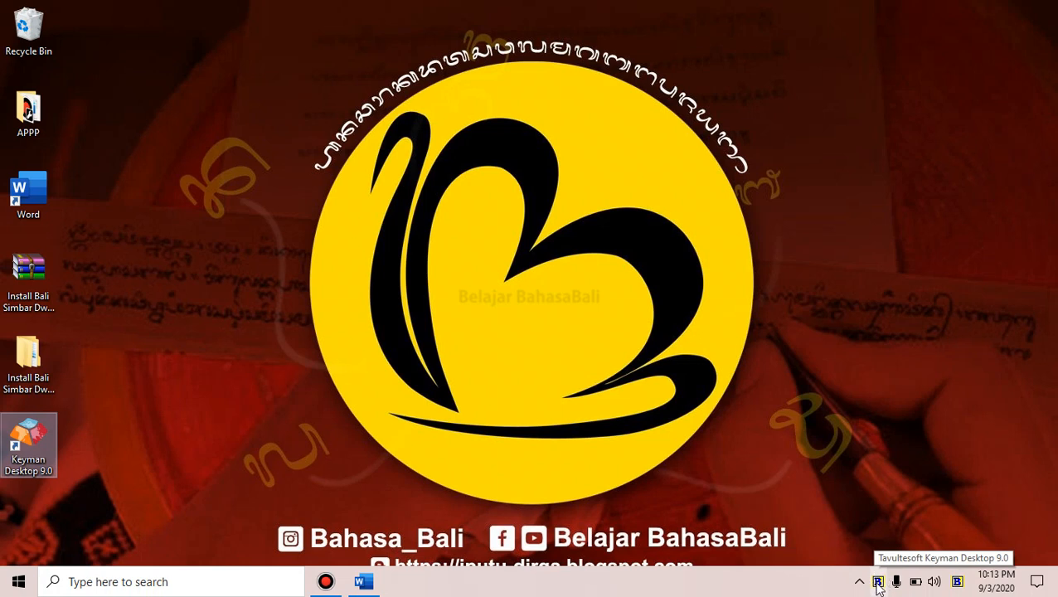
# Return to the Word document and enter the test letter "h" on its first line.
pyautogui.click(371, 587)
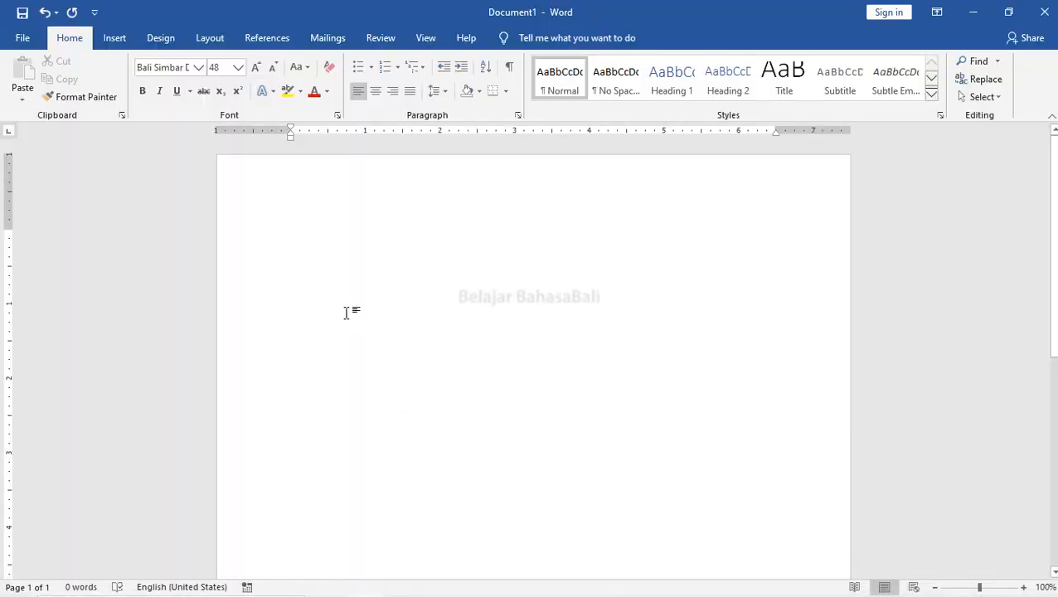
pyautogui.click(306, 262)
pyautogui.write('h')
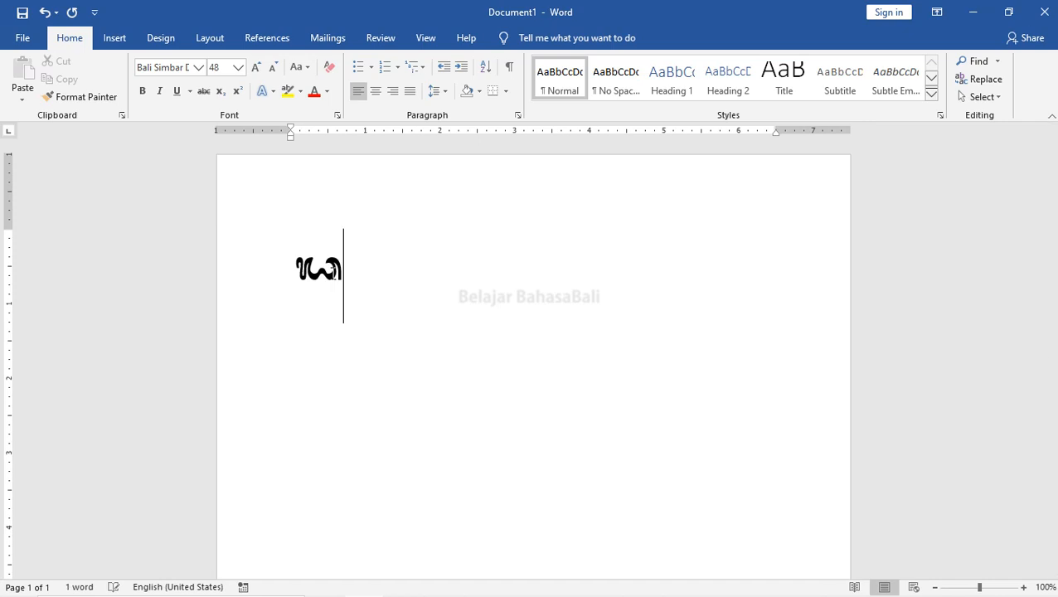
# Activate the Bali Simbar Dwijendra keyboard in Keyman for the Word document.
pyautogui.moveTo(806, 575)
pyautogui.click(878, 585)
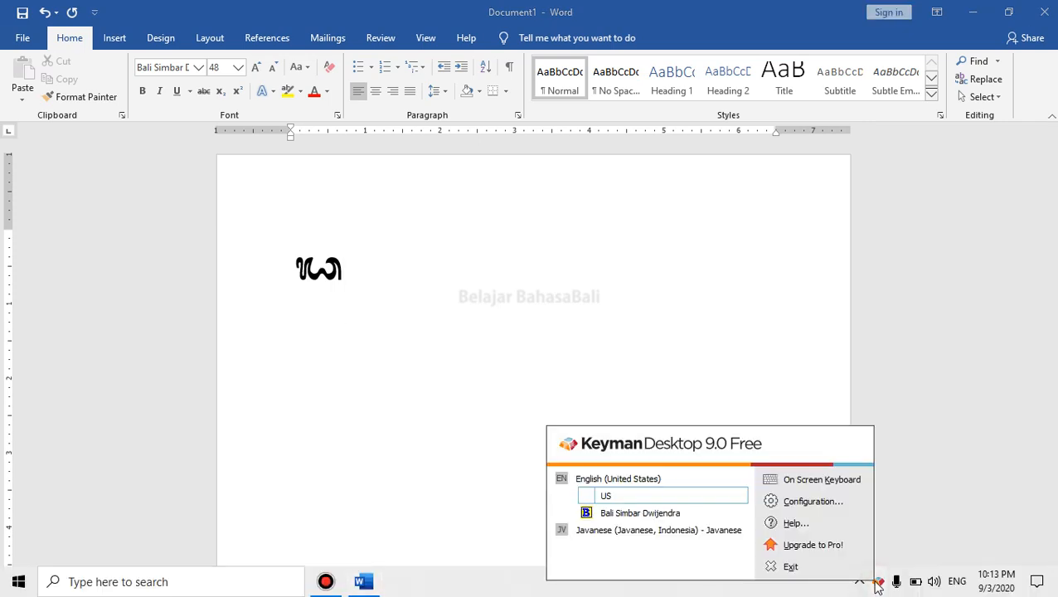
pyautogui.click(650, 515)
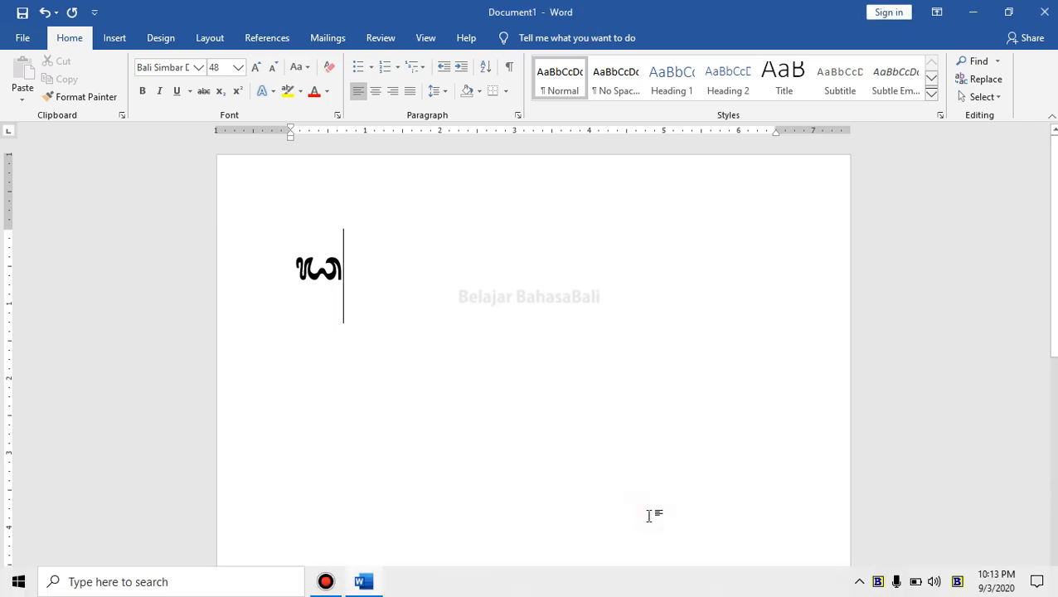
# Add the test characters "h?" to the first line and delete all the text.
pyautogui.click(432, 304)
pyautogui.write('h?')
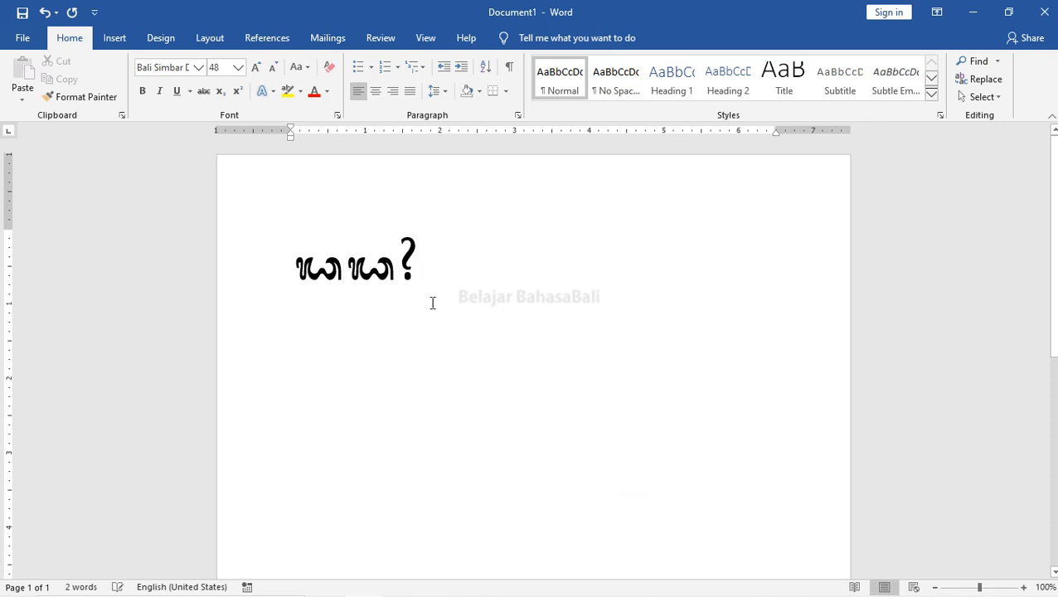
pyautogui.moveTo(305, 268); pyautogui.dragTo(432, 255)
pyautogui.press('BackSpace')
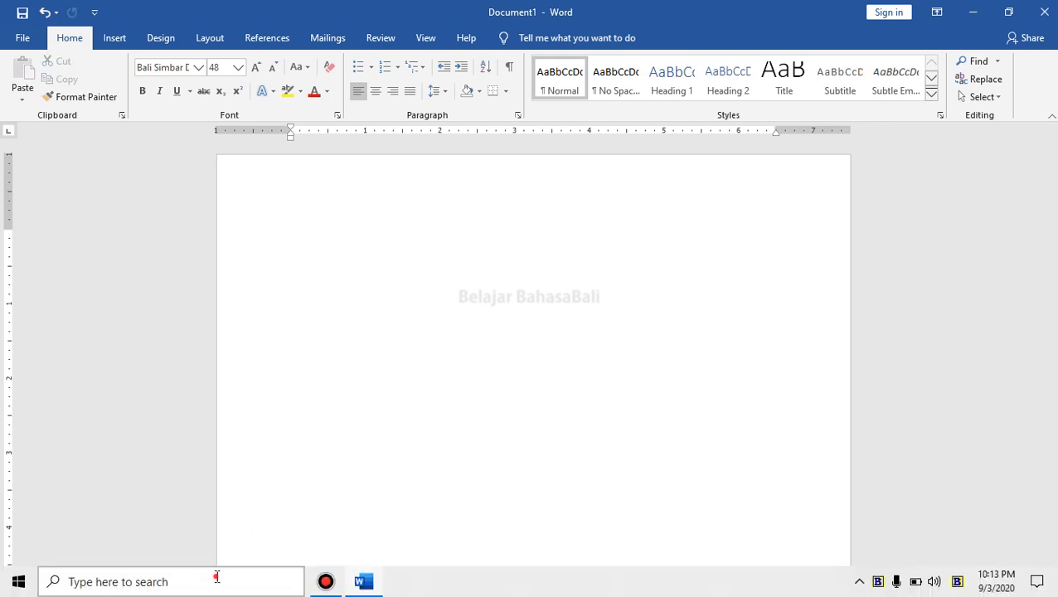
# Search Windows for "key", open the On-Screen Keyboard, and place it over the lower part of the document.
pyautogui.click(217, 580)
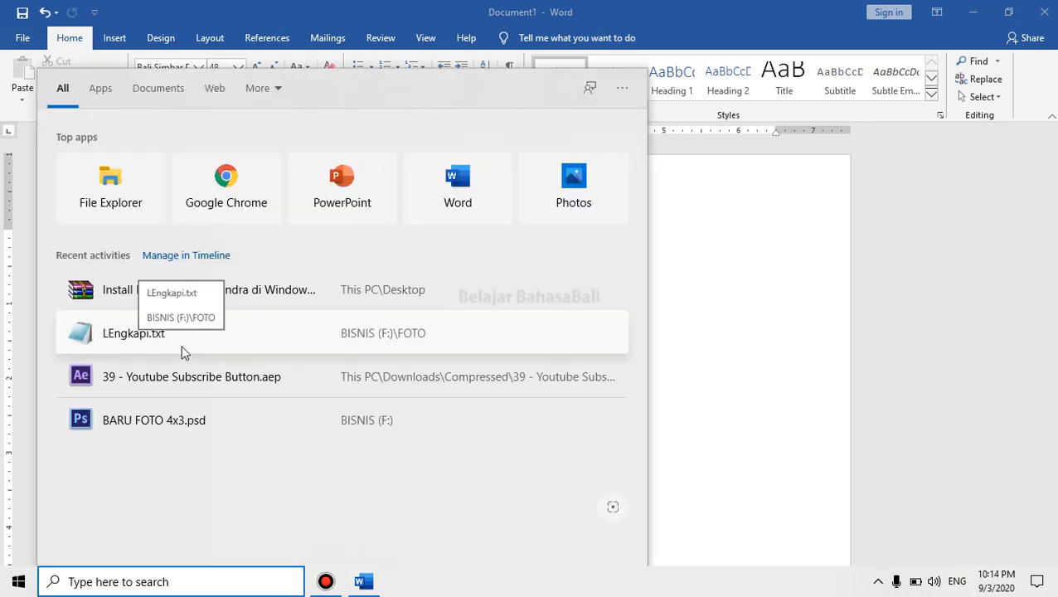
pyautogui.write('key')
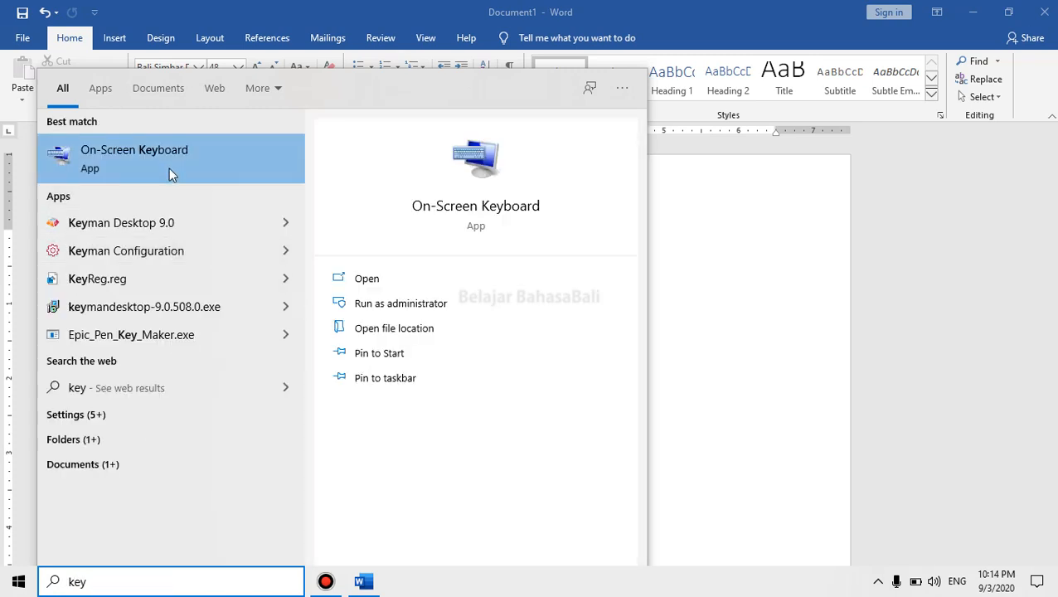
pyautogui.click(170, 165)
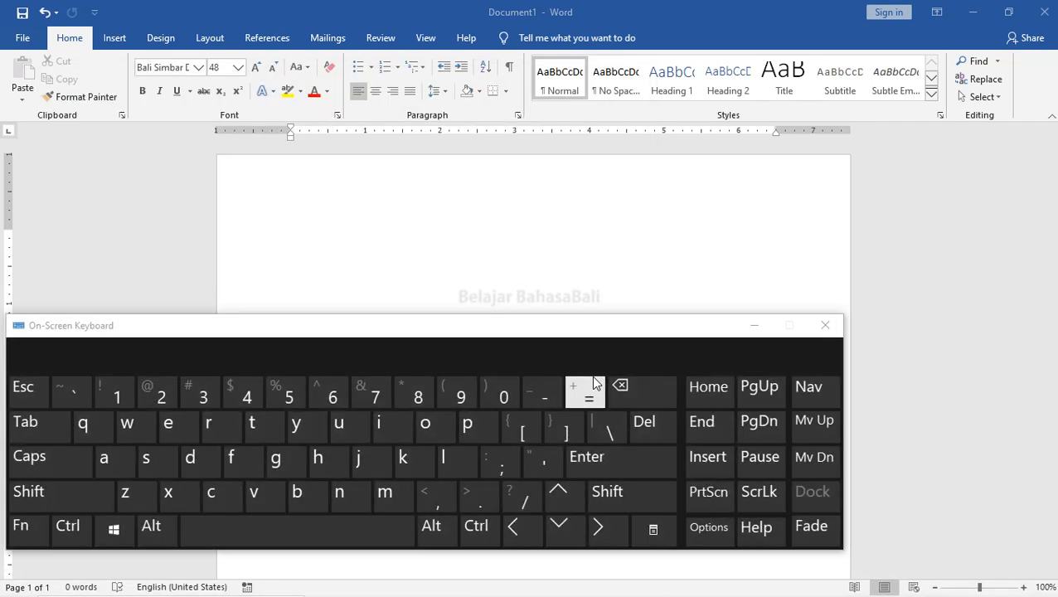
pyautogui.moveTo(505, 332); pyautogui.dragTo(620, 373)
pyautogui.click(547, 300)
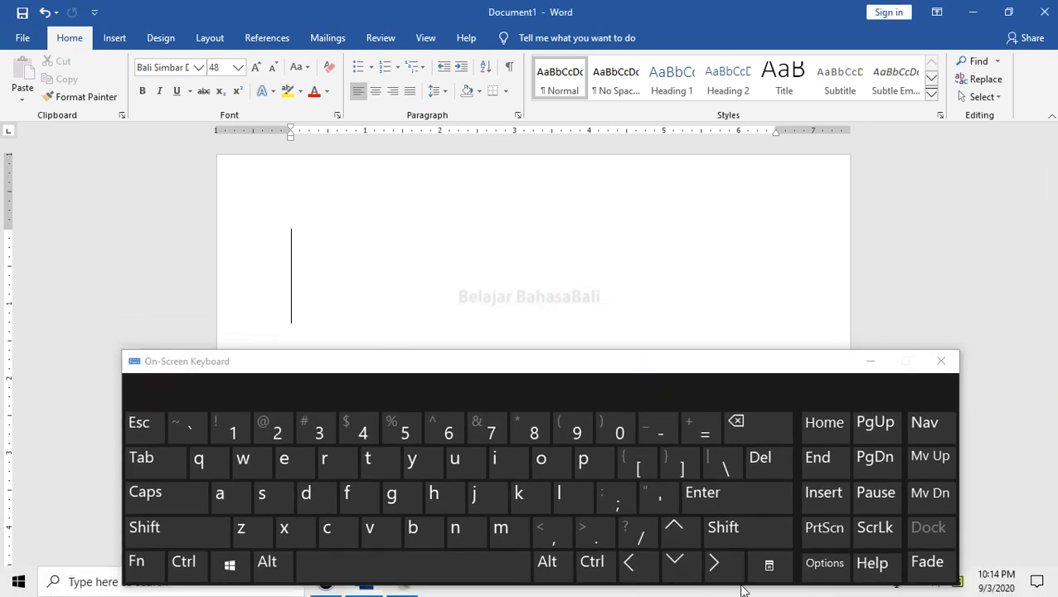
pyautogui.moveTo(800, 370); pyautogui.dragTo(734, 332)
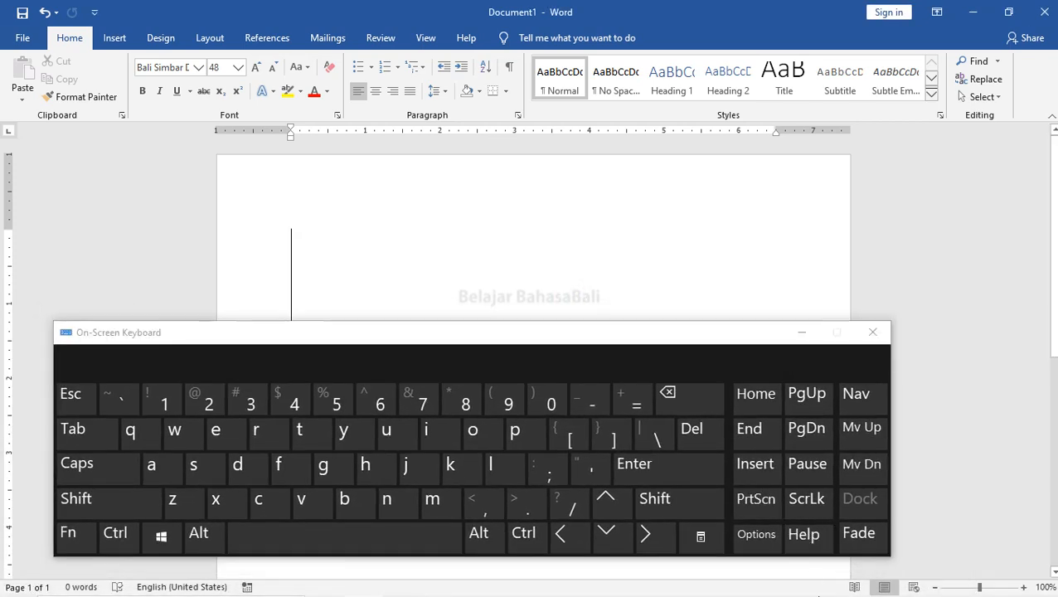
# Move the On-Screen Keyboard clear of the taskbar and switch the input method to Bali Simbar Dwijendra.
pyautogui.click(878, 582)
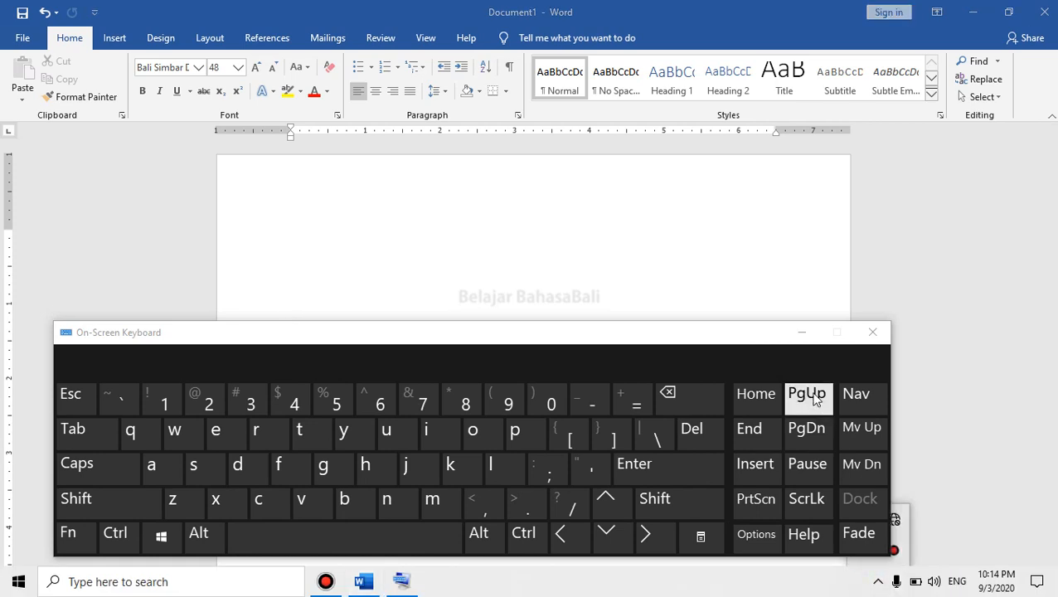
pyautogui.moveTo(752, 333); pyautogui.dragTo(754, 296)
pyautogui.moveTo(921, 583)
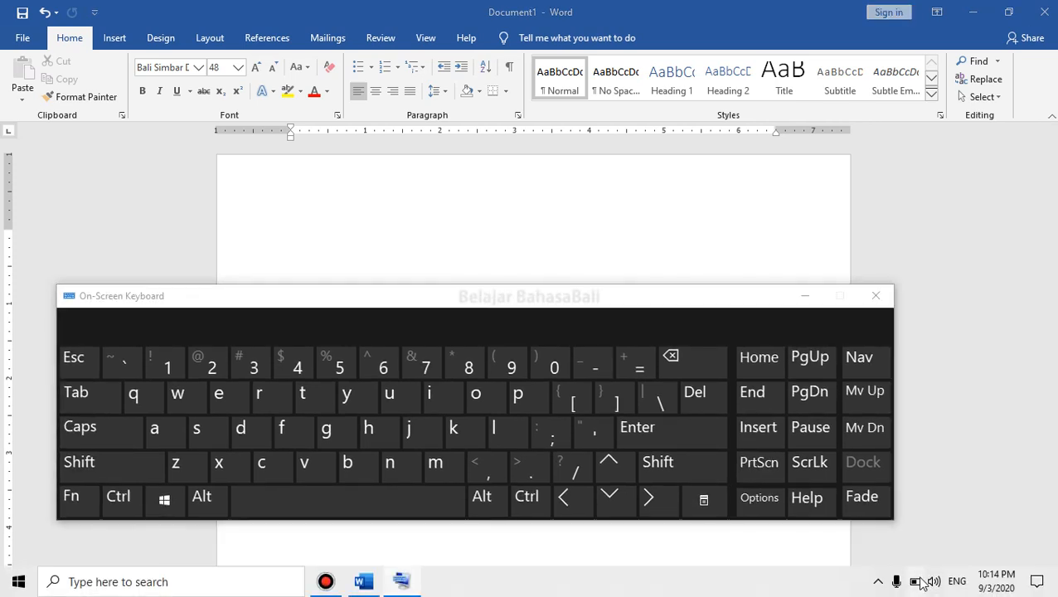
pyautogui.click(878, 582)
pyautogui.click(957, 514)
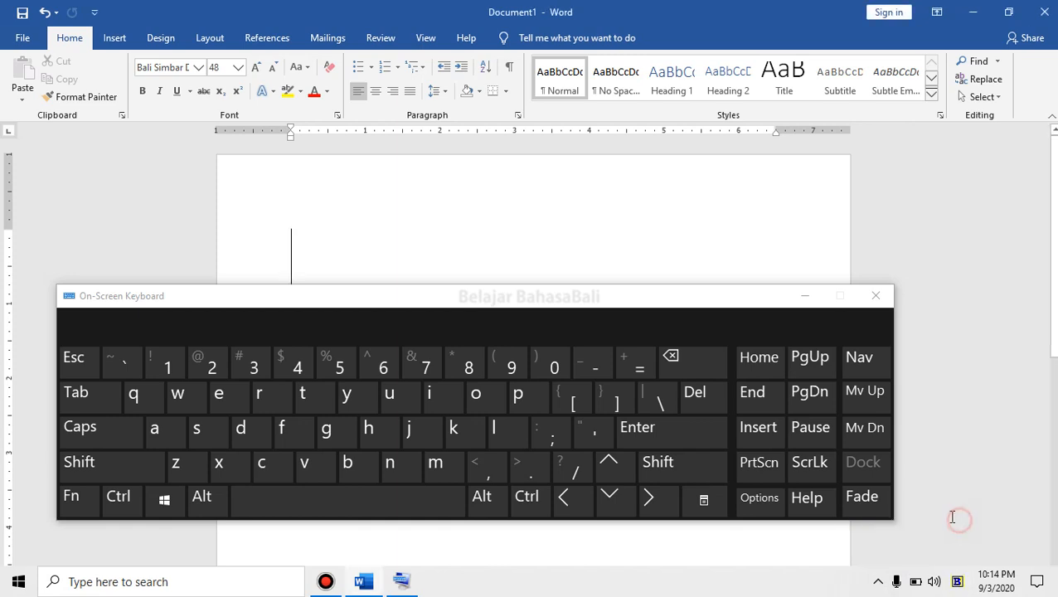
# Move the On-Screen Keyboard below the text line, enter a test "b" with it, and delete the test characters.
pyautogui.moveTo(562, 313); pyautogui.dragTo(651, 365)
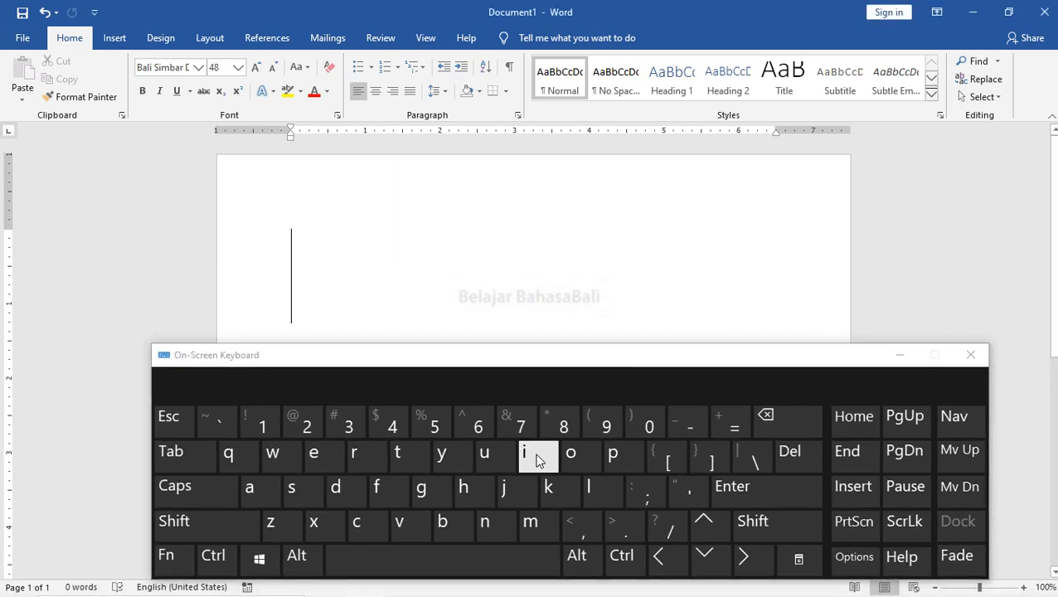
pyautogui.click(453, 528)
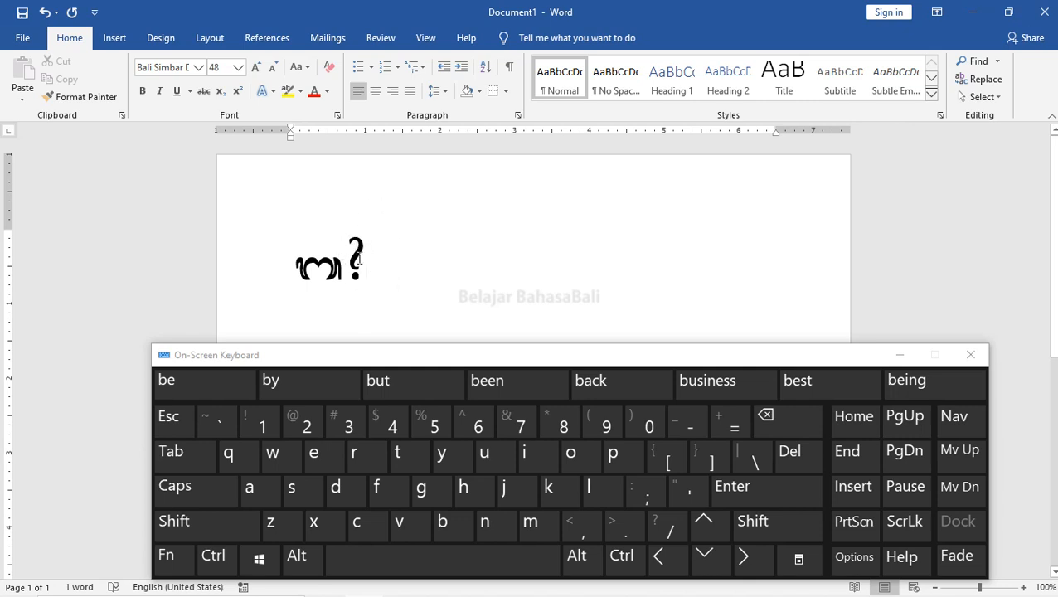
pyautogui.click(766, 417)
pyautogui.click(766, 417)
pyautogui.click(765, 417)
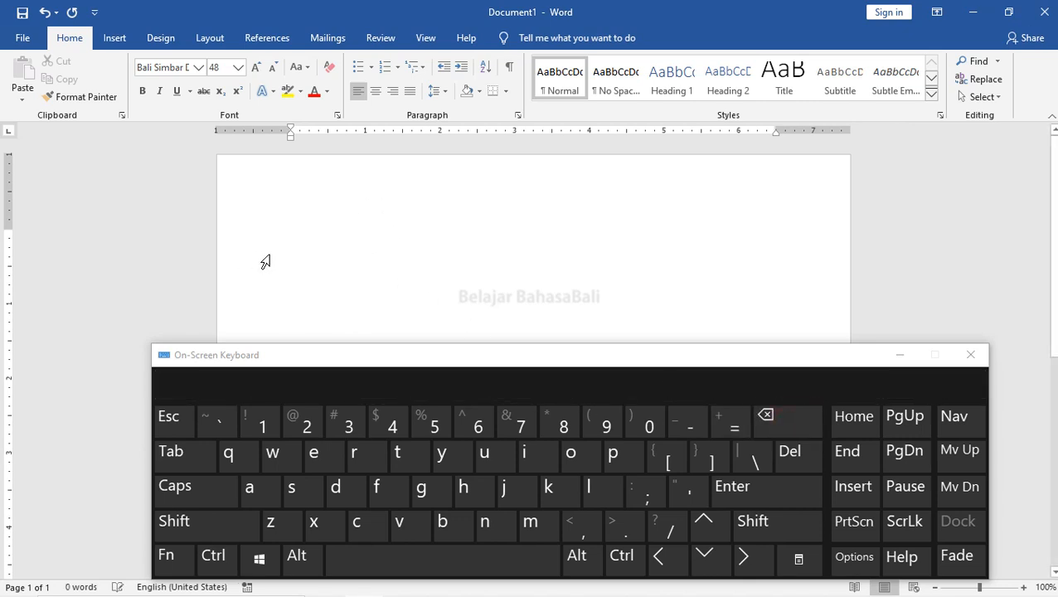
# Move the On-Screen Keyboard clear of the system tray and select the Bali Simbar Dwijendra keyboard in Keyman.
pyautogui.moveTo(825, 360); pyautogui.dragTo(821, 336)
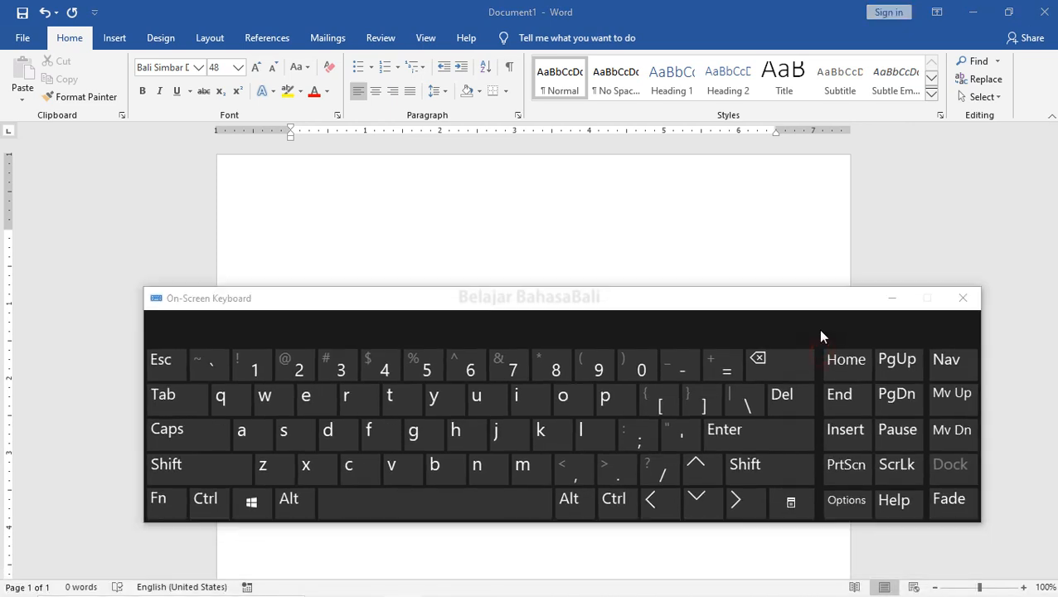
pyautogui.click(956, 589)
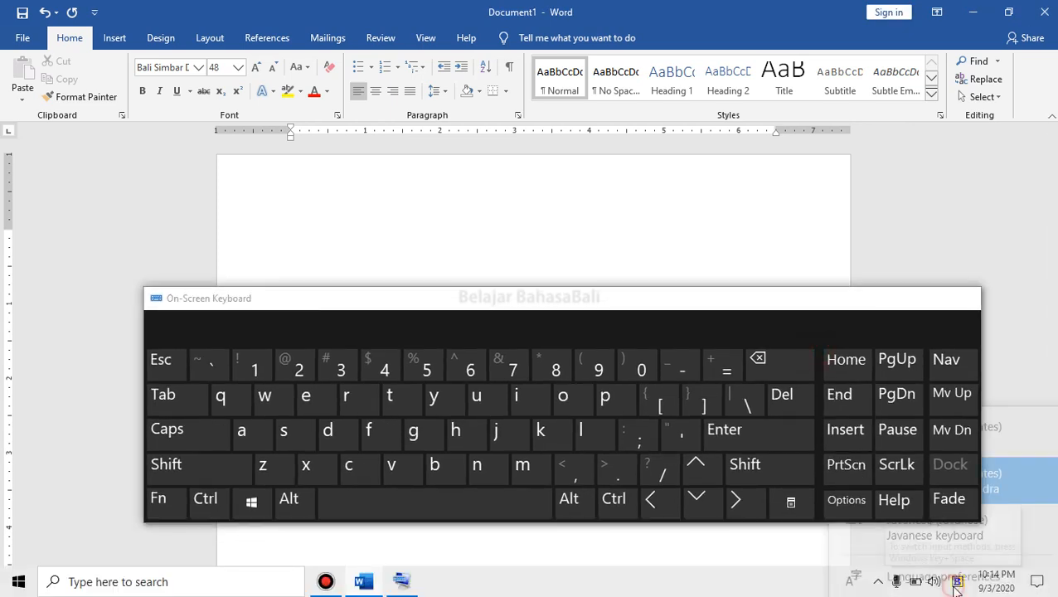
pyautogui.click(955, 590)
pyautogui.click(879, 584)
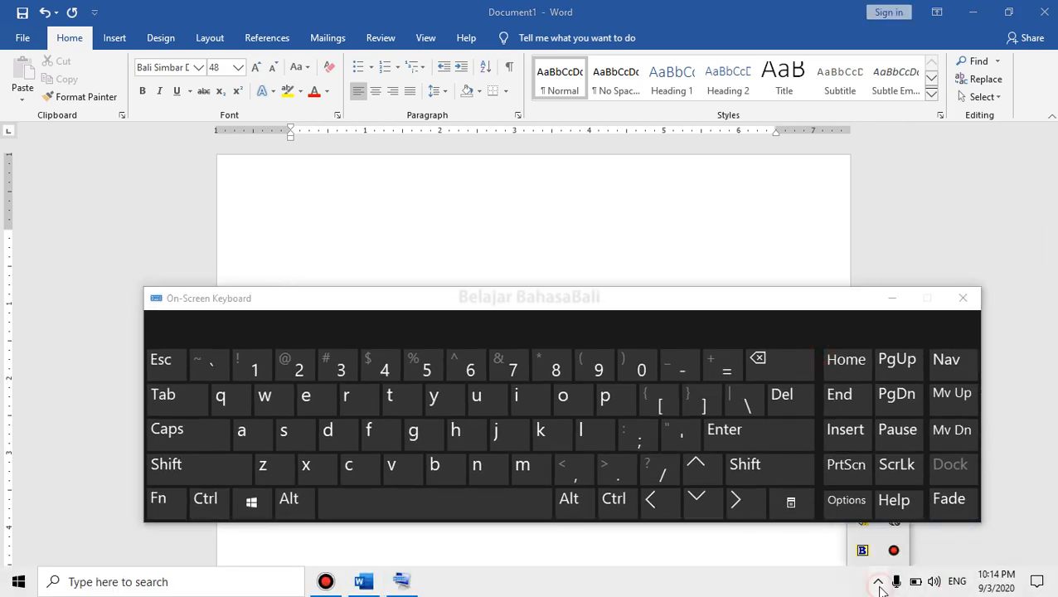
pyautogui.moveTo(786, 302); pyautogui.dragTo(780, 242)
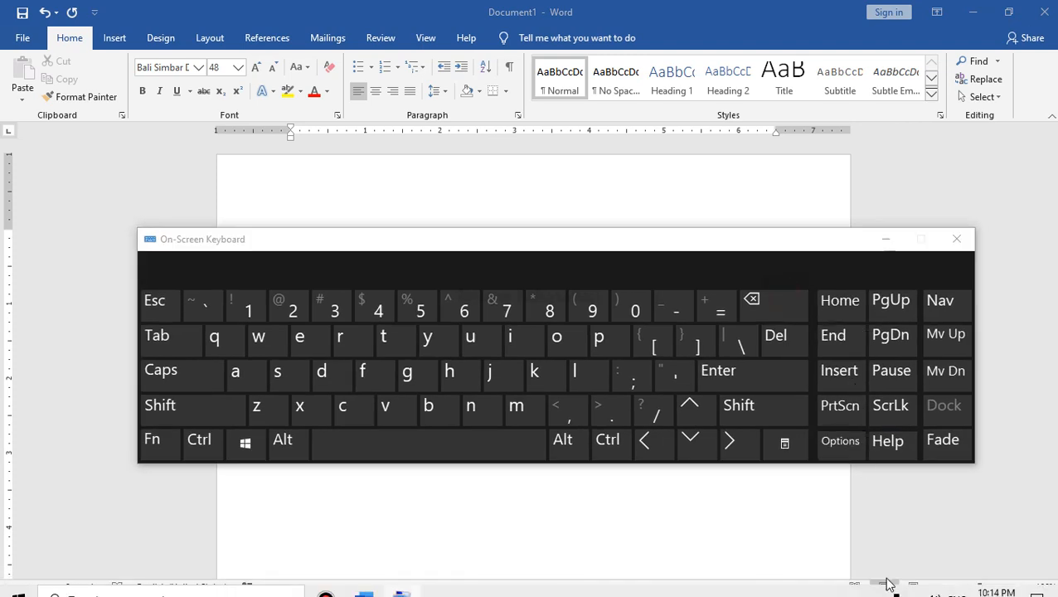
pyautogui.click(864, 550)
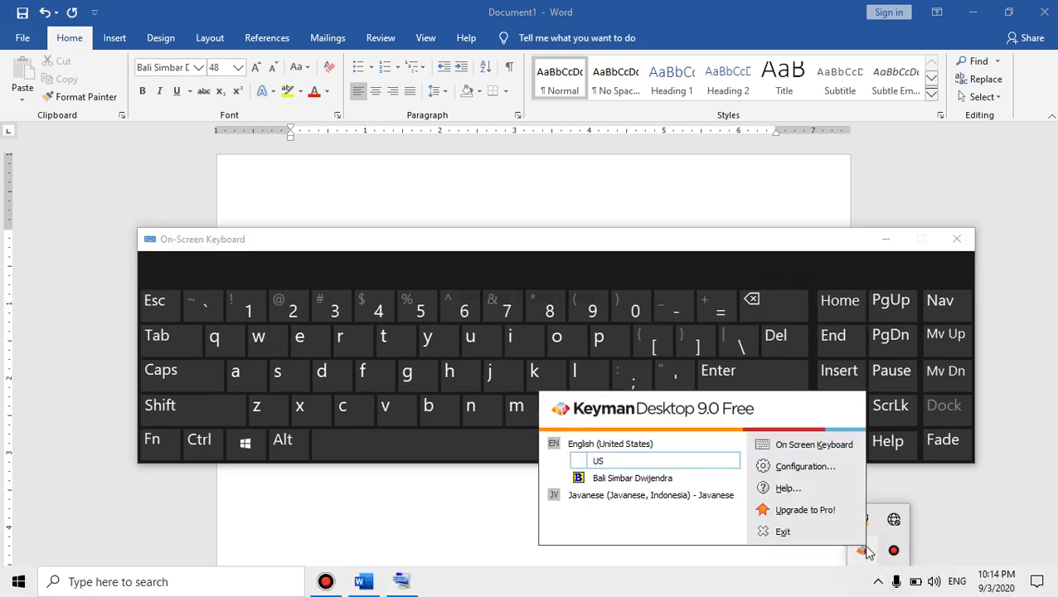
pyautogui.click(639, 481)
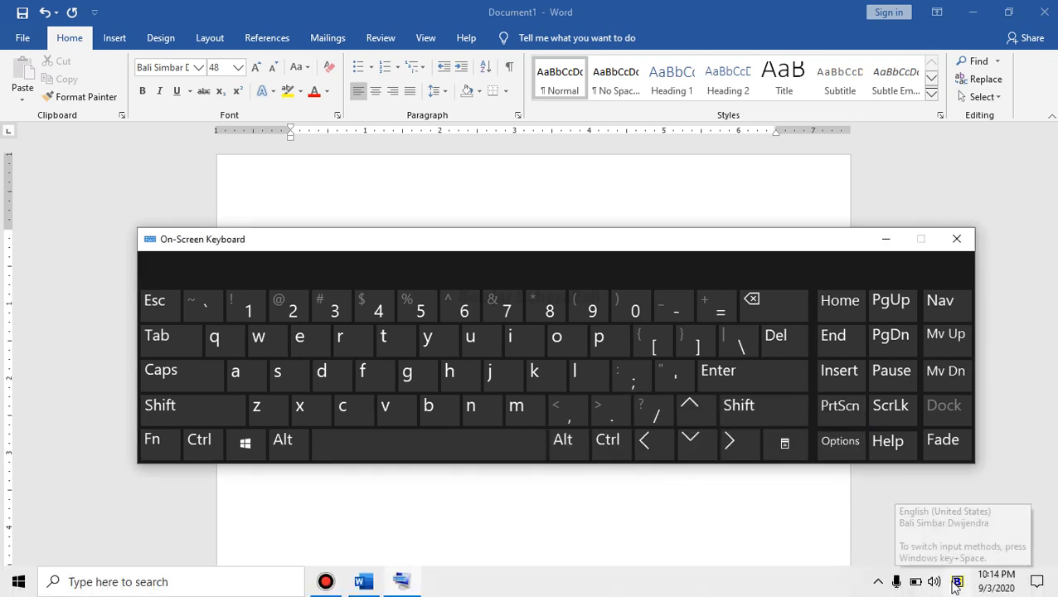
# Check the keyboard's tray icon, return the On-Screen Keyboard below the text line, and place the cursor in the document.
pyautogui.click(878, 581)
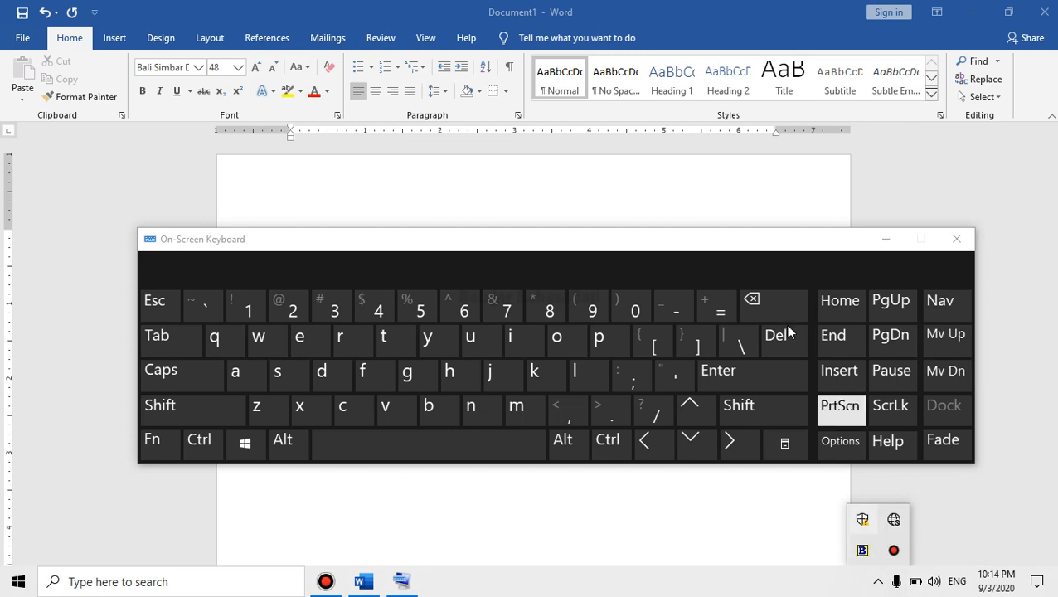
pyautogui.moveTo(709, 250); pyautogui.dragTo(704, 368)
pyautogui.click(407, 229)
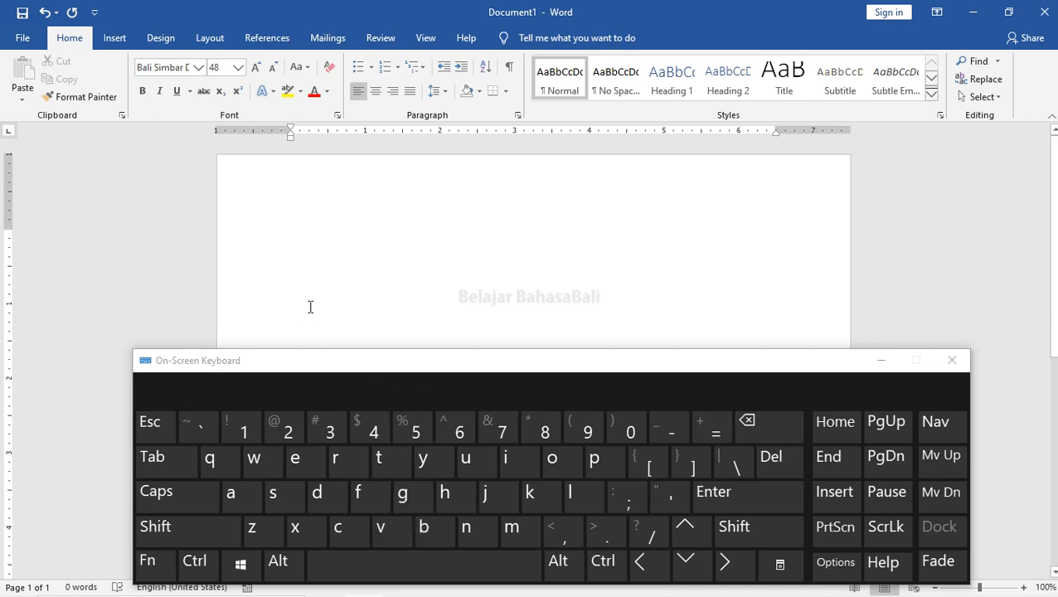
# Enter the word "belajar" in Balinese script with the On-Screen Keyboard.
pyautogui.click(425, 535)
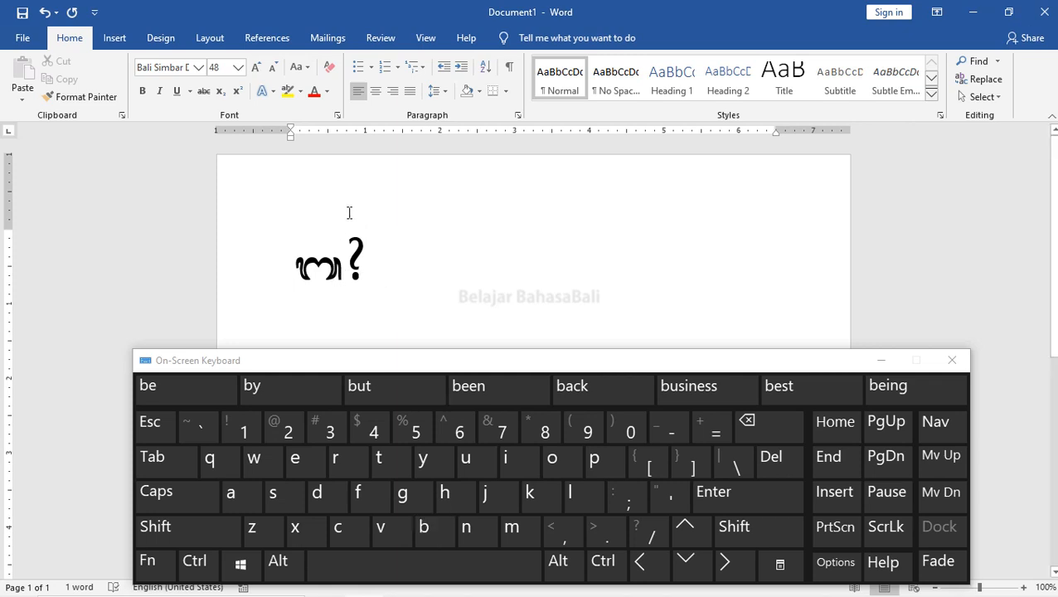
pyautogui.click(300, 461)
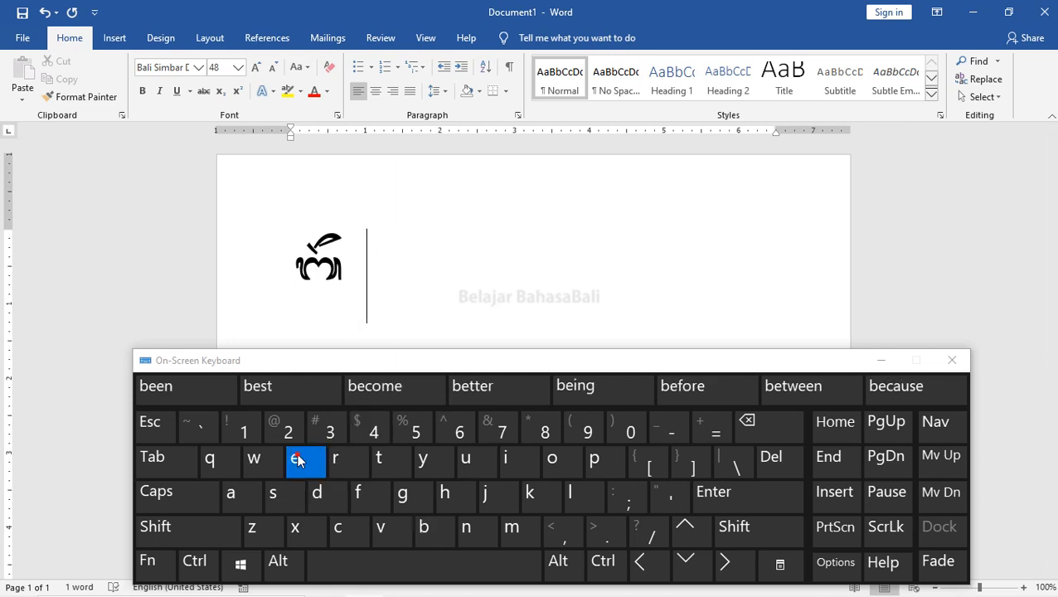
pyautogui.click(587, 498)
pyautogui.click(232, 495)
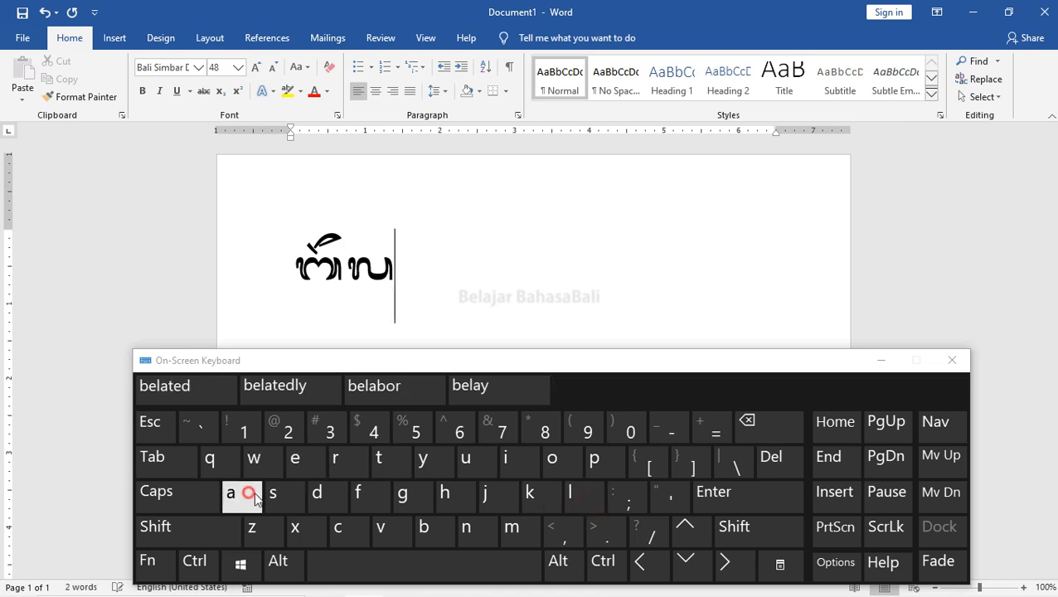
pyautogui.click(465, 495)
pyautogui.click(239, 498)
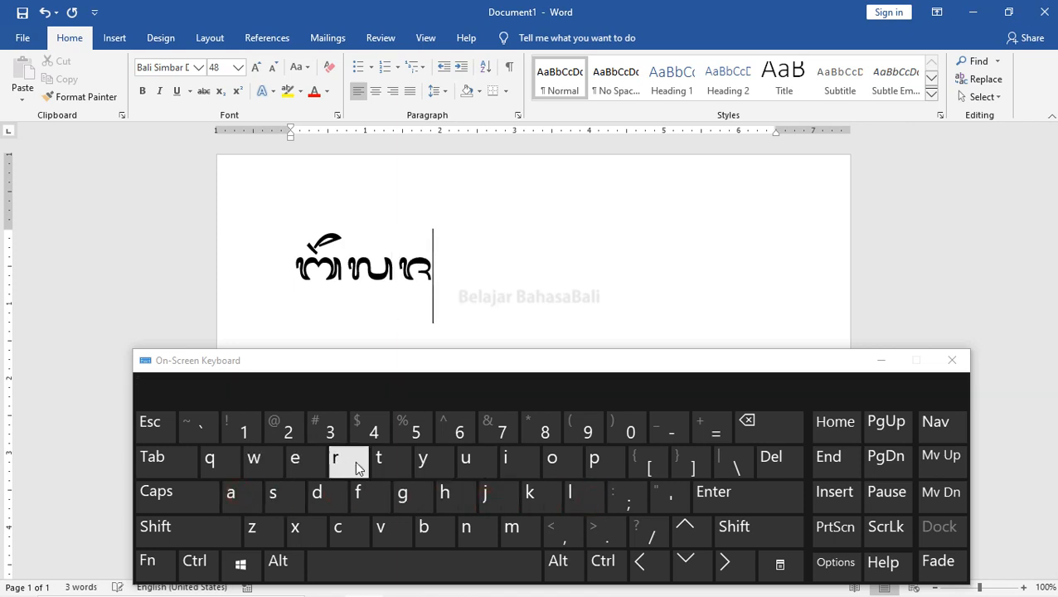
pyautogui.click(354, 465)
pyautogui.click(386, 529)
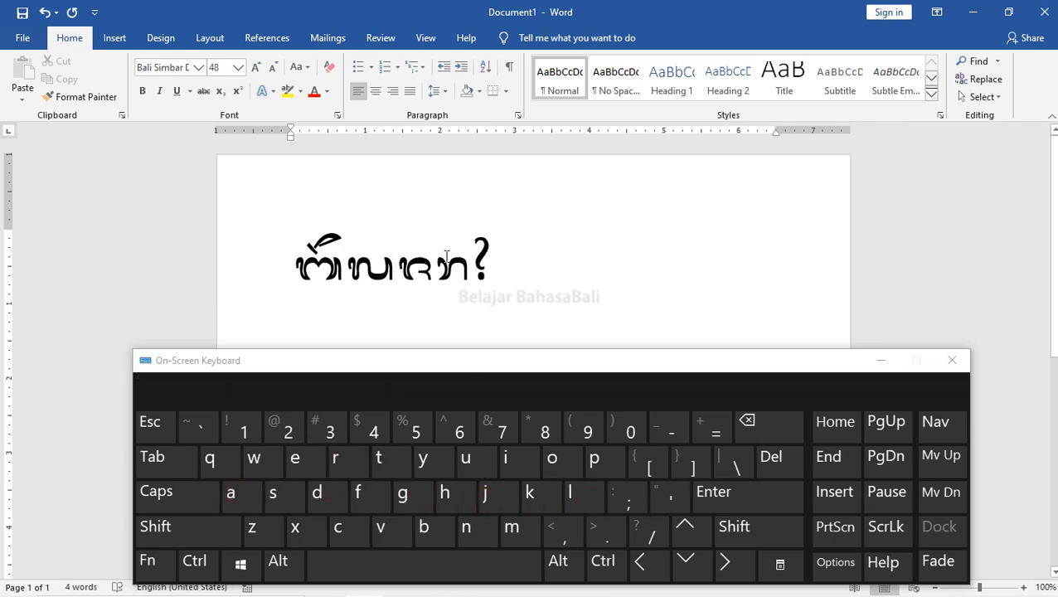
pyautogui.click(358, 563)
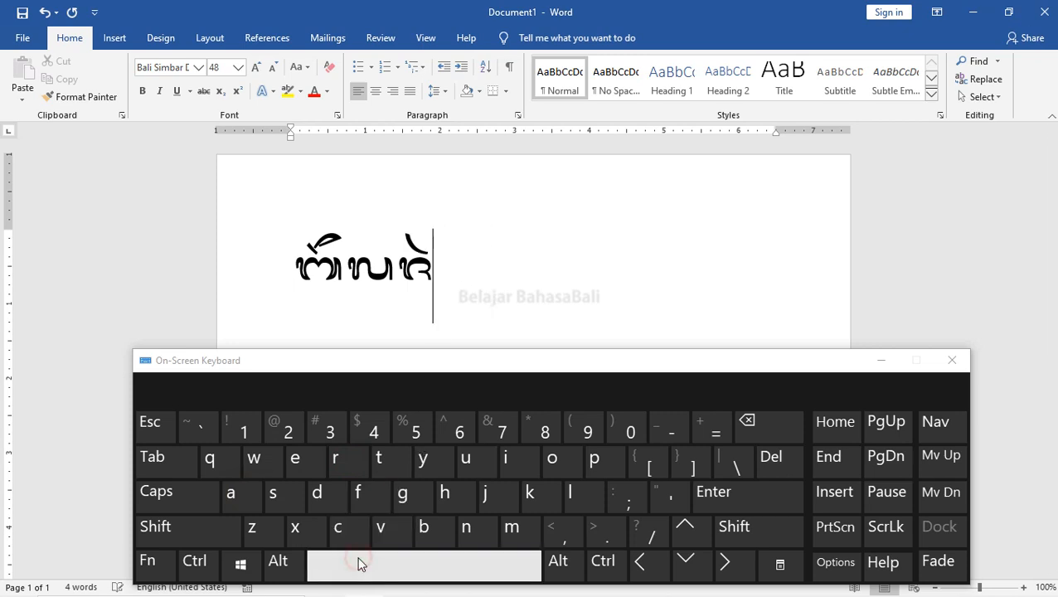
# Continue the line with "bahasabali." in Balinese script using the On-Screen Keyboard.
pyautogui.click(425, 527)
pyautogui.click(230, 495)
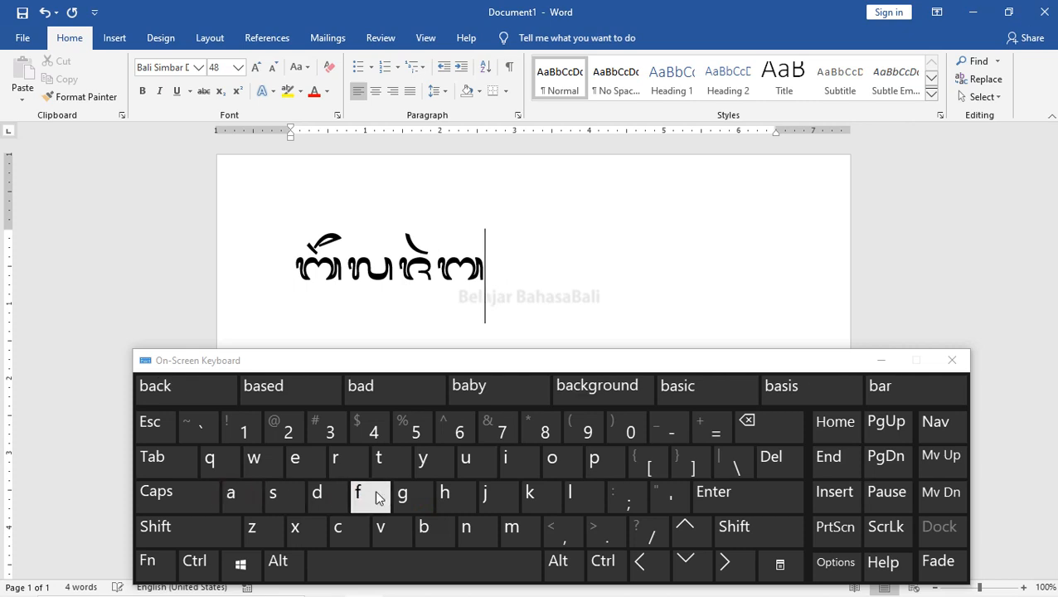
pyautogui.click(443, 494)
pyautogui.click(278, 495)
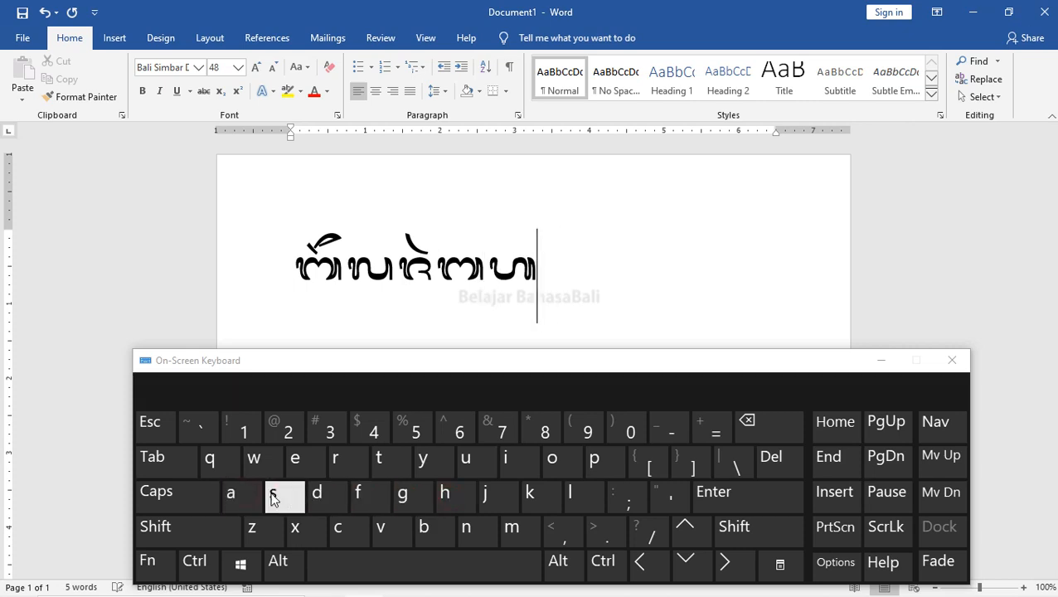
pyautogui.click(232, 496)
pyautogui.click(425, 529)
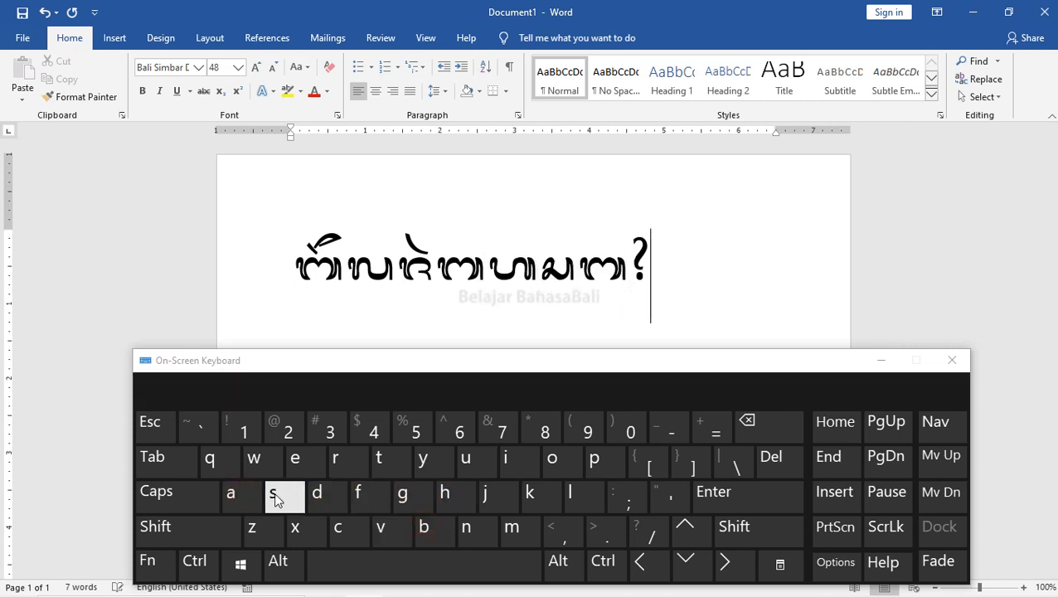
pyautogui.click(230, 496)
pyautogui.click(572, 495)
pyautogui.click(514, 461)
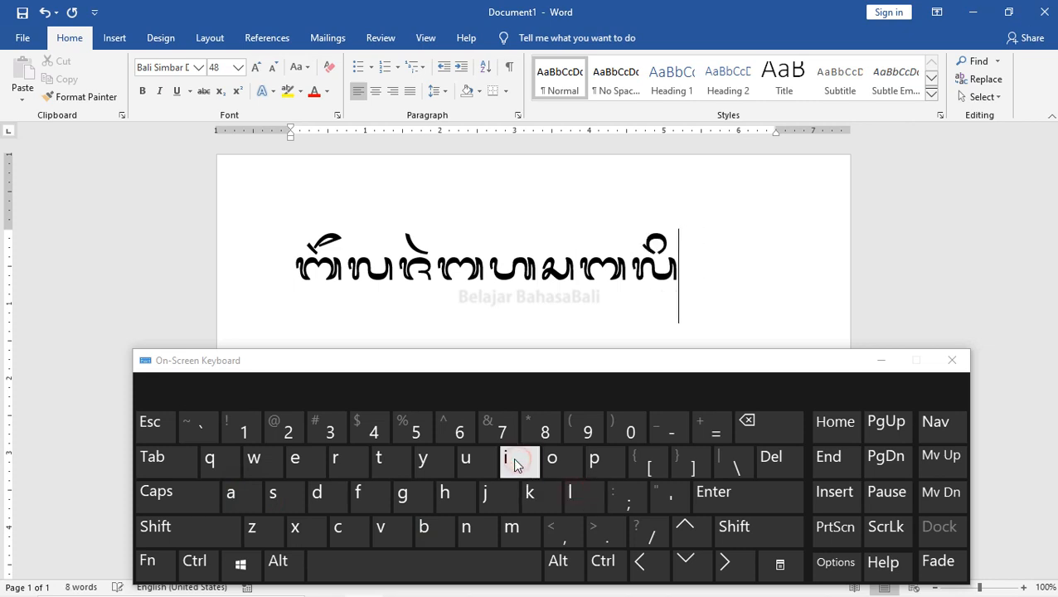
pyautogui.click(595, 533)
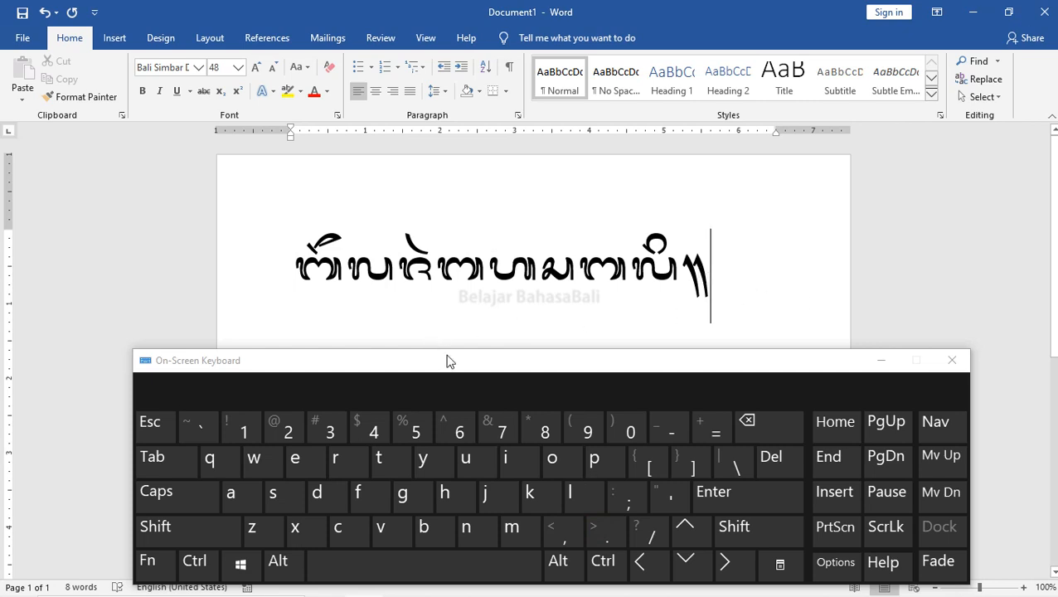
# Move the On-Screen Keyboard slightly up and delete the whole line of Balinese text.
pyautogui.moveTo(472, 368); pyautogui.dragTo(472, 358)
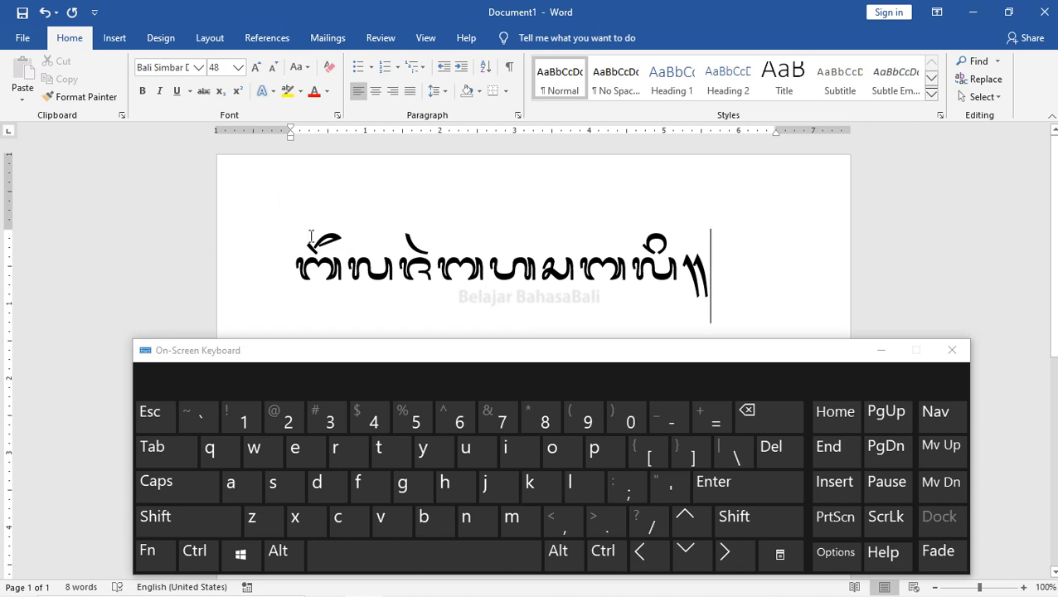
pyautogui.moveTo(297, 264); pyautogui.dragTo(341, 265)
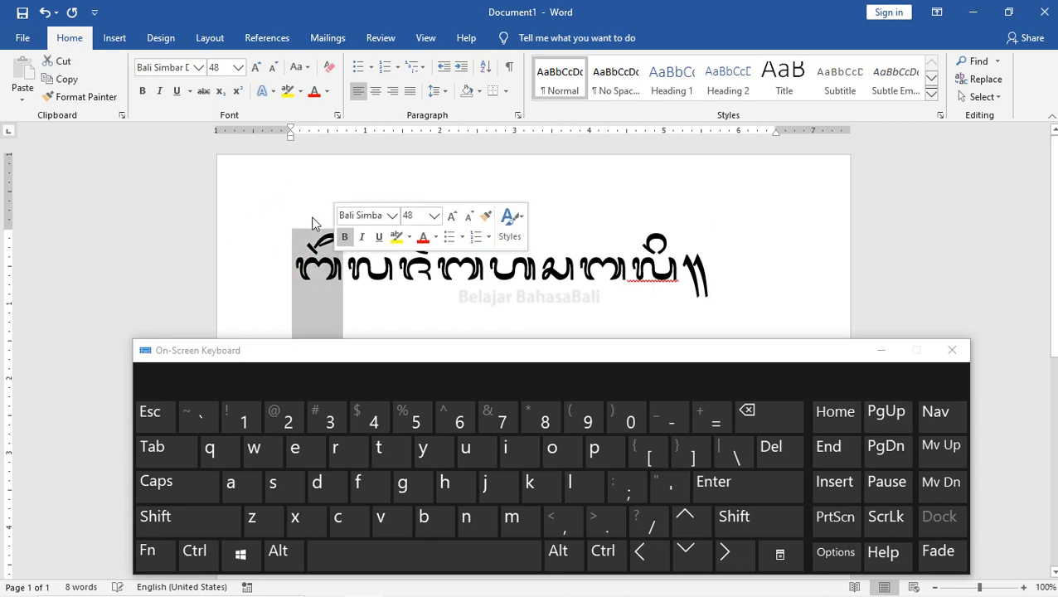
pyautogui.click(329, 280)
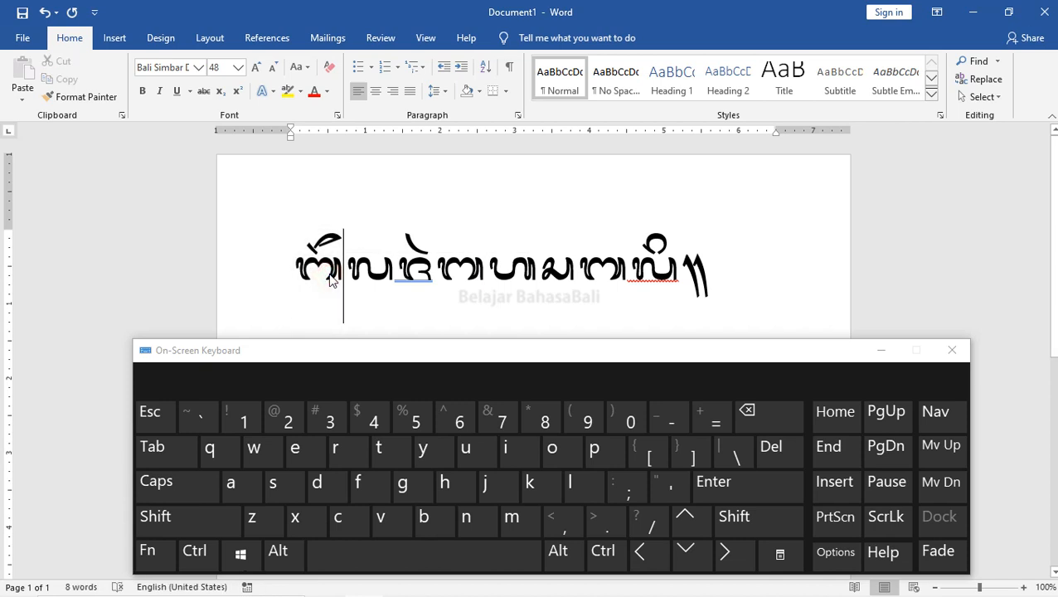
pyautogui.moveTo(290, 262); pyautogui.dragTo(751, 249)
pyautogui.press('Delete')
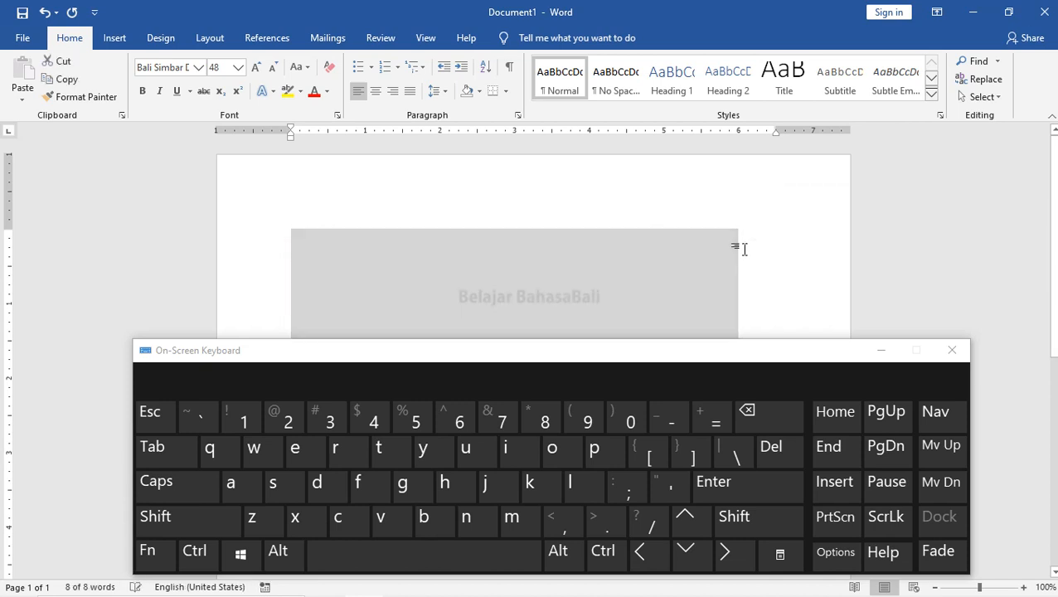
# Enter test characters on the empty line, clear and retype them, and delete the result.
pyautogui.write('A')
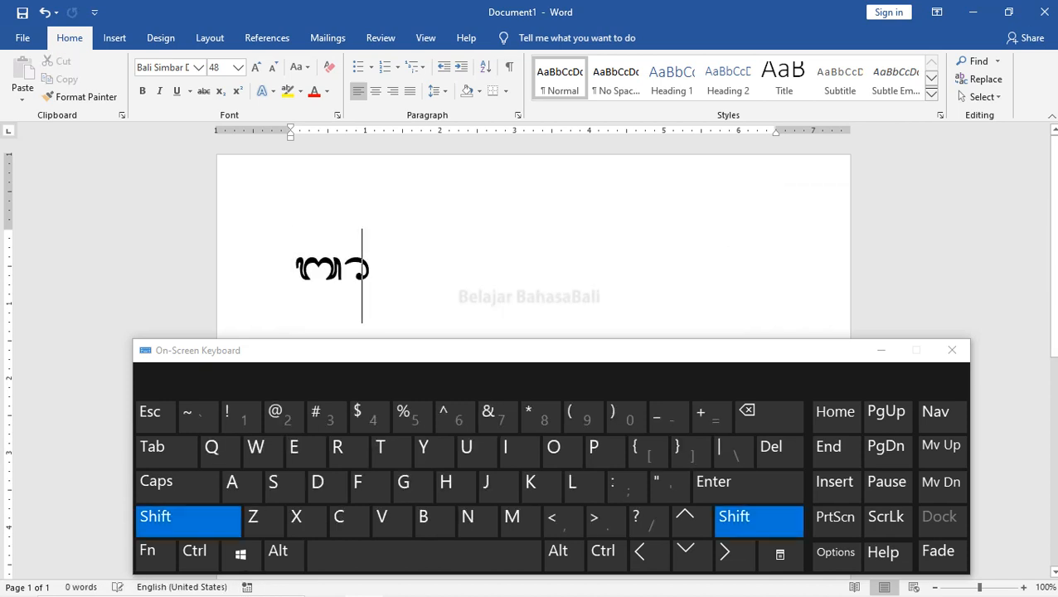
pyautogui.press('BackSpace')
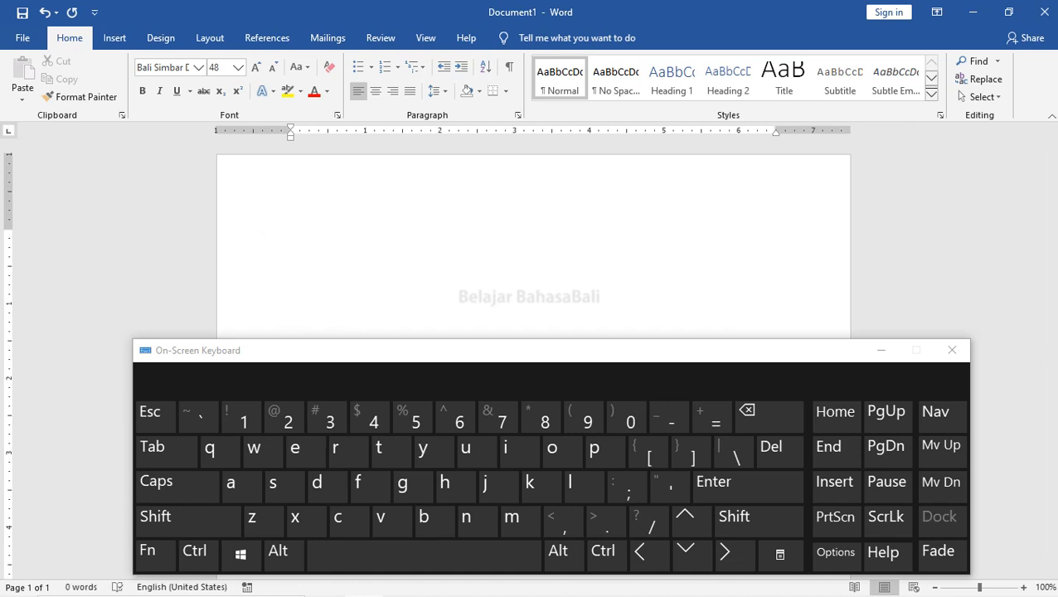
pyautogui.write('A')
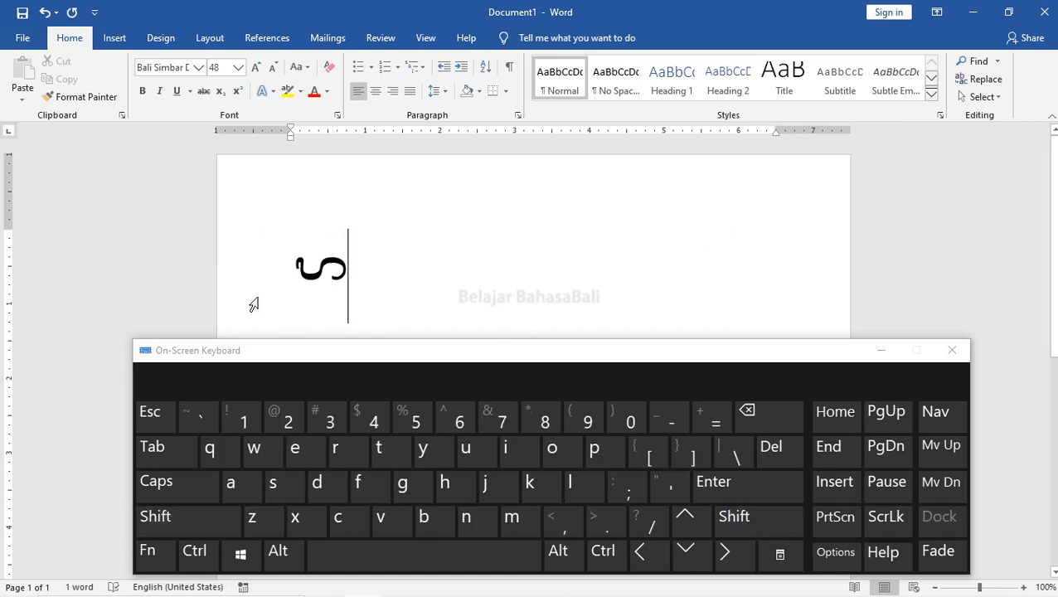
pyautogui.moveTo(321, 263); pyautogui.dragTo(348, 261)
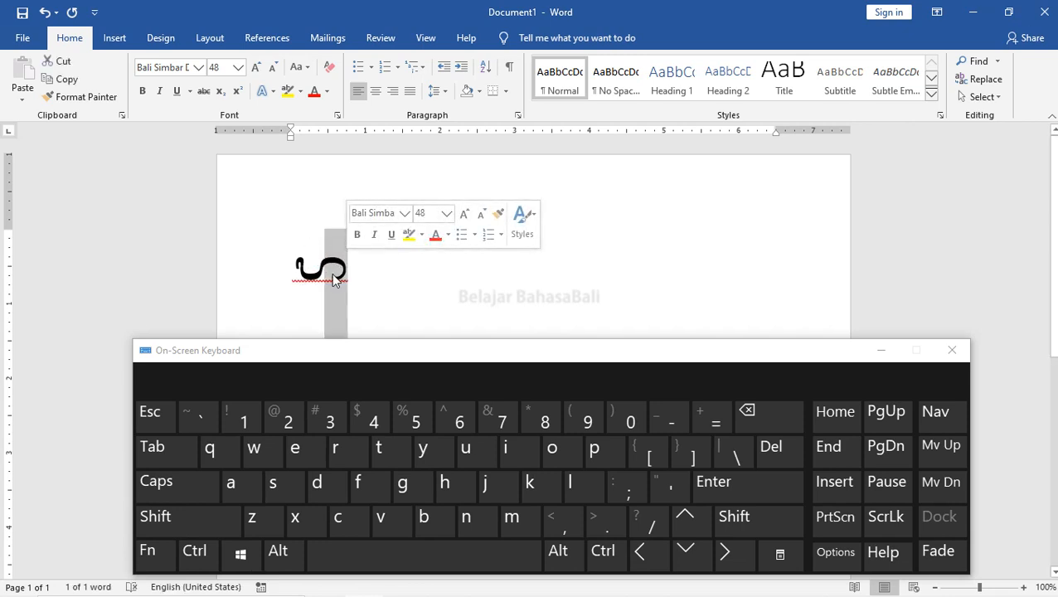
pyautogui.click(333, 275)
pyautogui.moveTo(357, 267); pyautogui.dragTo(280, 265)
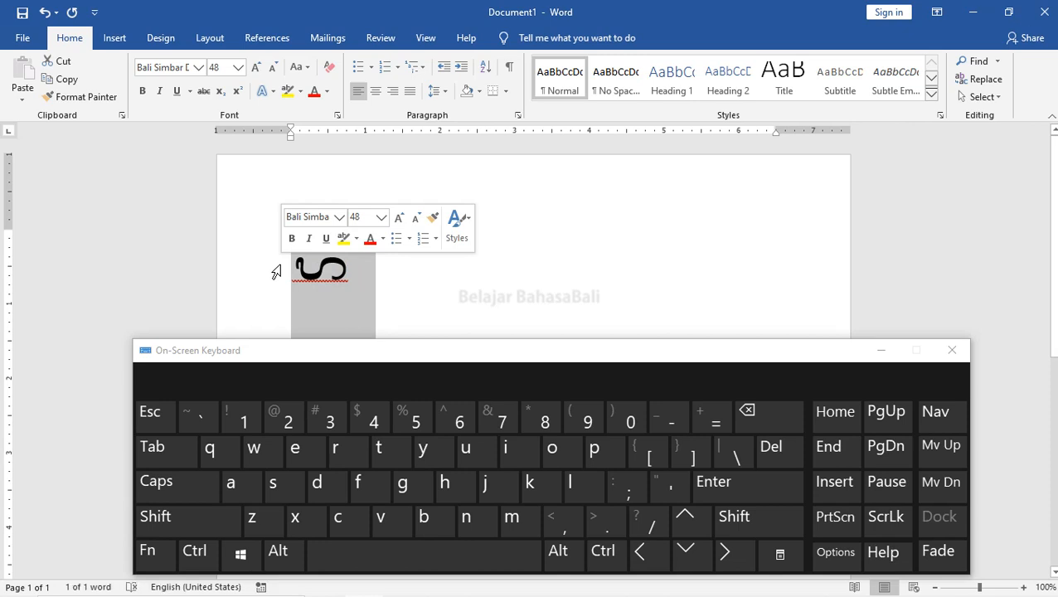
pyautogui.press('Delete')
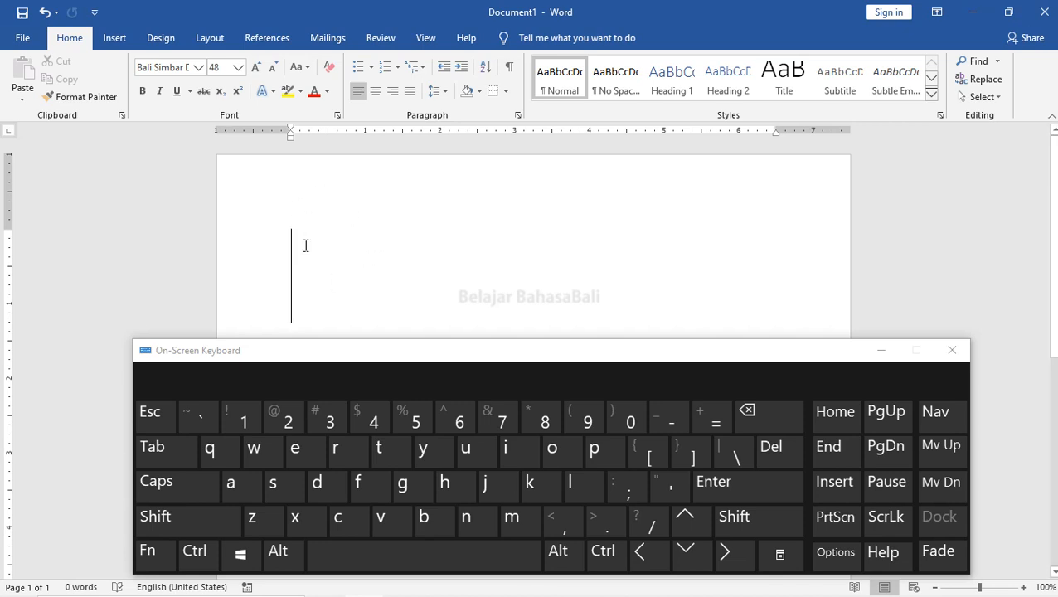
# Open the AutoCorrect options in Word's proofing settings, minimizing the On-Screen Keyboard that covers the dialog.
pyautogui.click(23, 38)
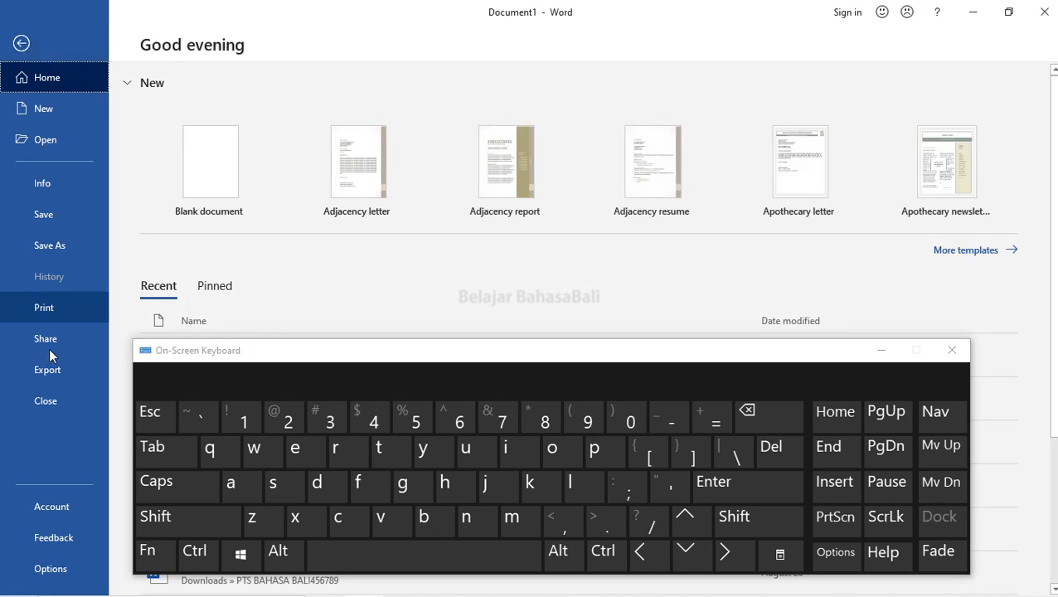
pyautogui.click(56, 568)
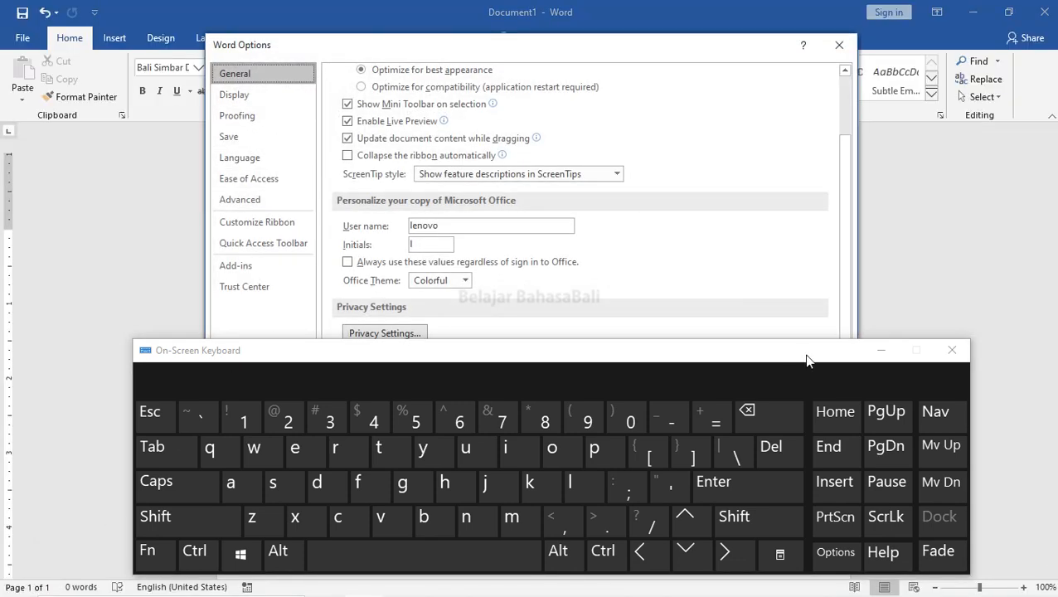
pyautogui.click(881, 351)
pyautogui.click(238, 122)
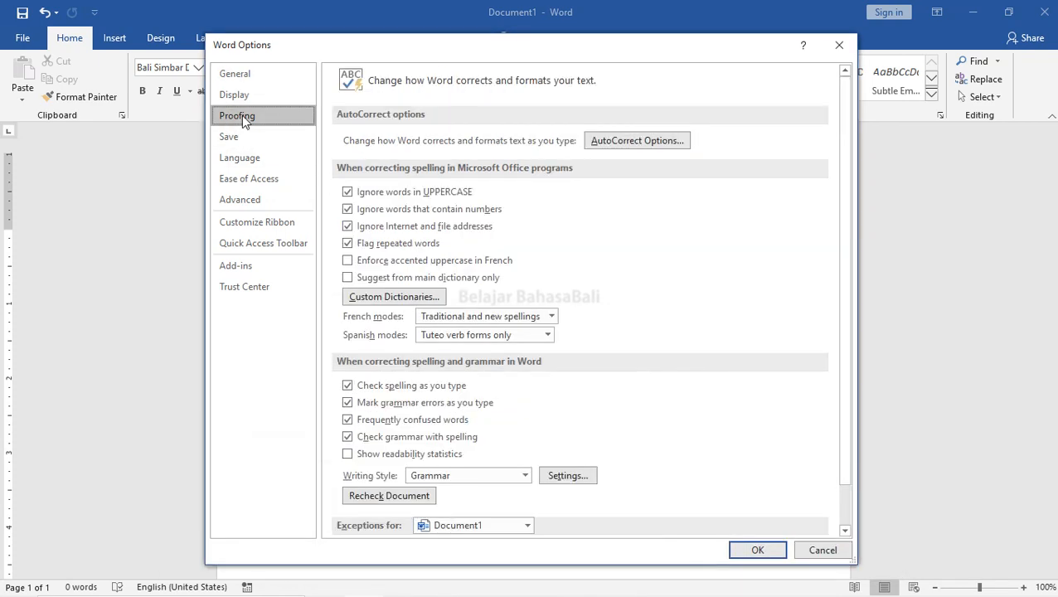
pyautogui.click(629, 142)
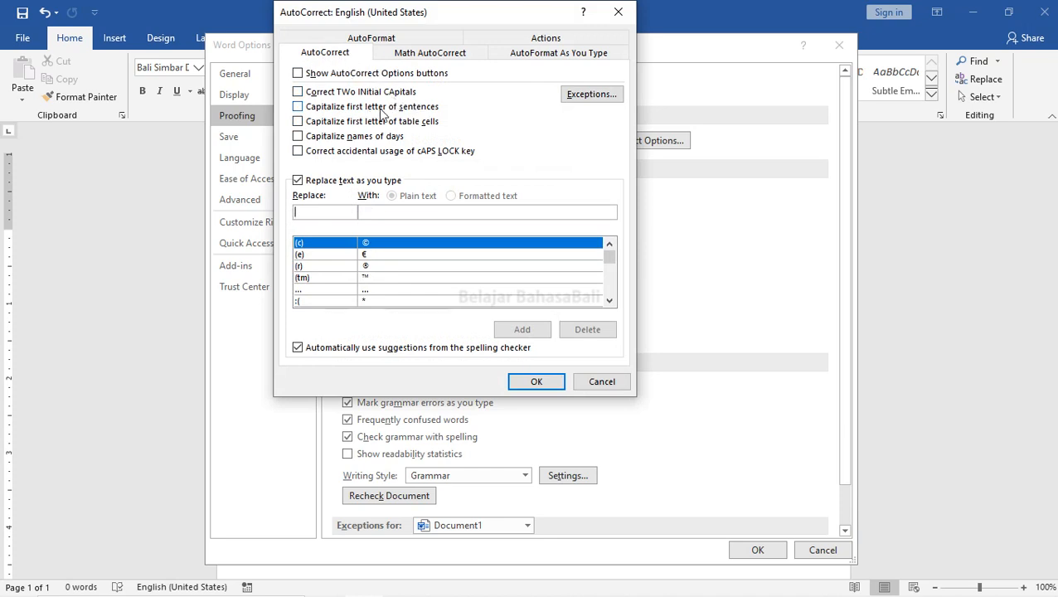
# Enable Show AutoCorrect Options buttons and all five capitalization corrections, including the accidental cAPS LOCK correction.
pyautogui.click(298, 108)
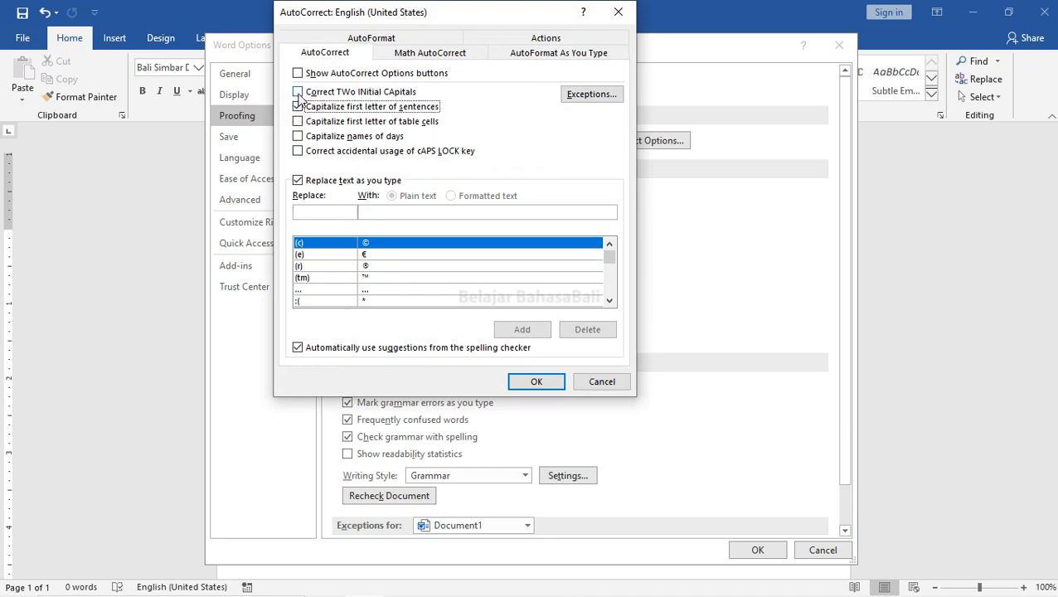
pyautogui.click(299, 74)
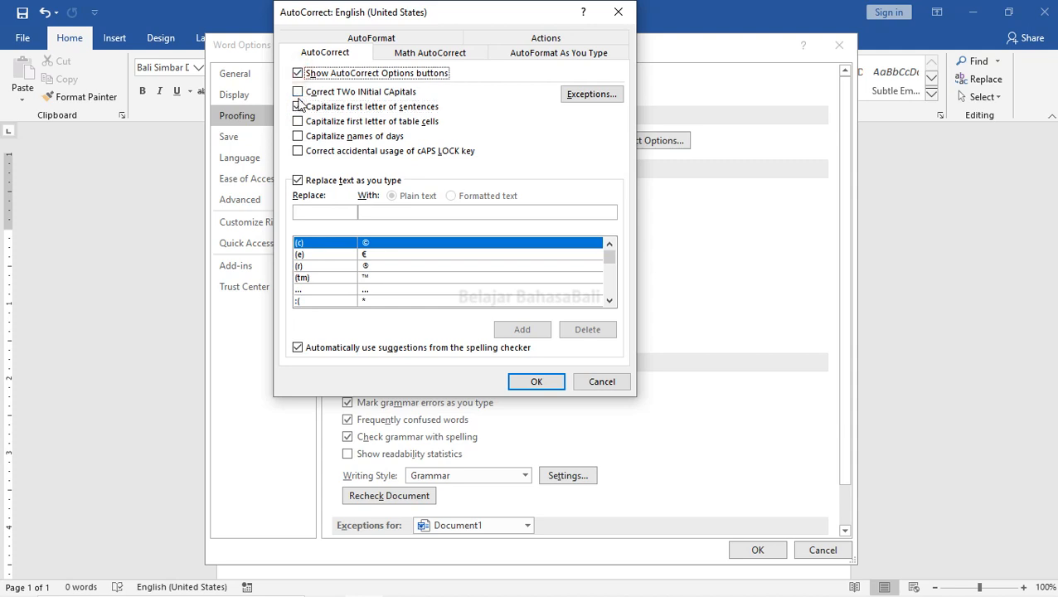
pyautogui.click(298, 92)
pyautogui.click(298, 122)
pyautogui.click(298, 136)
pyautogui.click(298, 151)
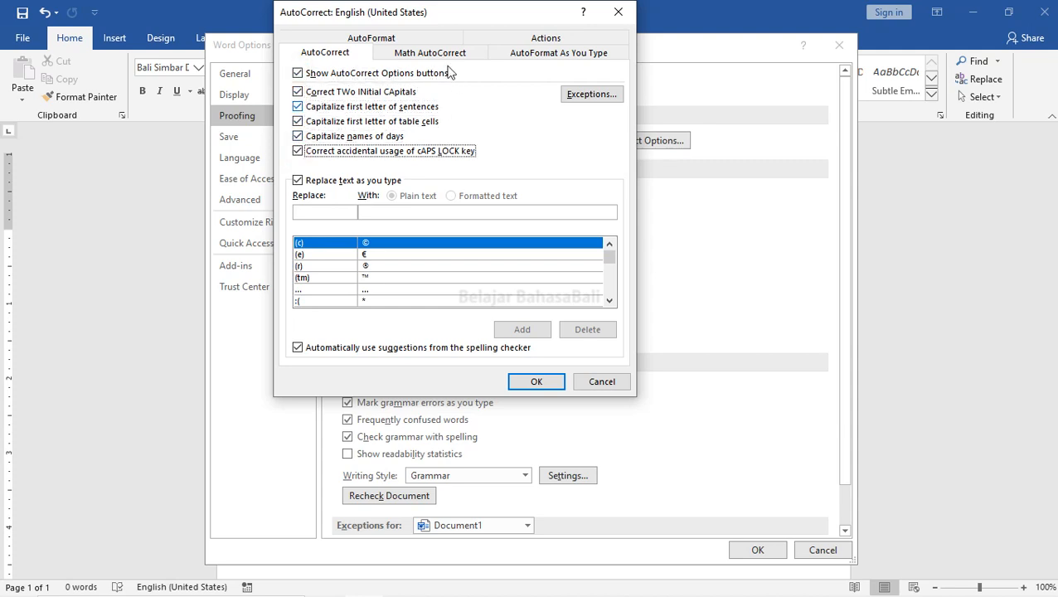
# Turn off Show AutoCorrect Options buttons and all five capitalization corrections, and accept the AutoCorrect and Word options.
pyautogui.click(298, 73)
pyautogui.click(298, 92)
pyautogui.click(298, 107)
pyautogui.click(298, 122)
pyautogui.click(298, 137)
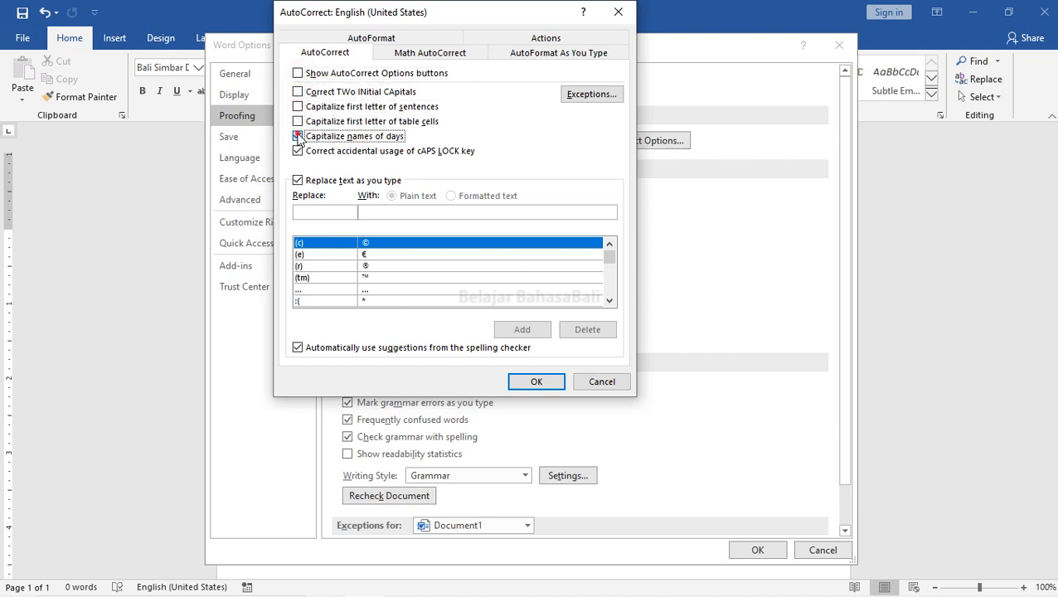
pyautogui.click(298, 151)
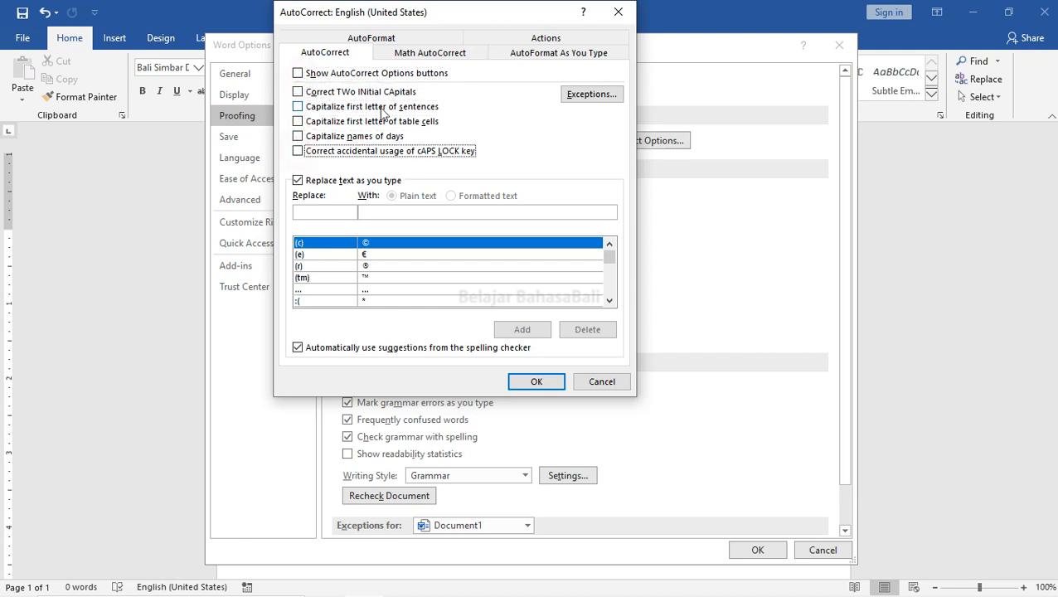
pyautogui.click(535, 384)
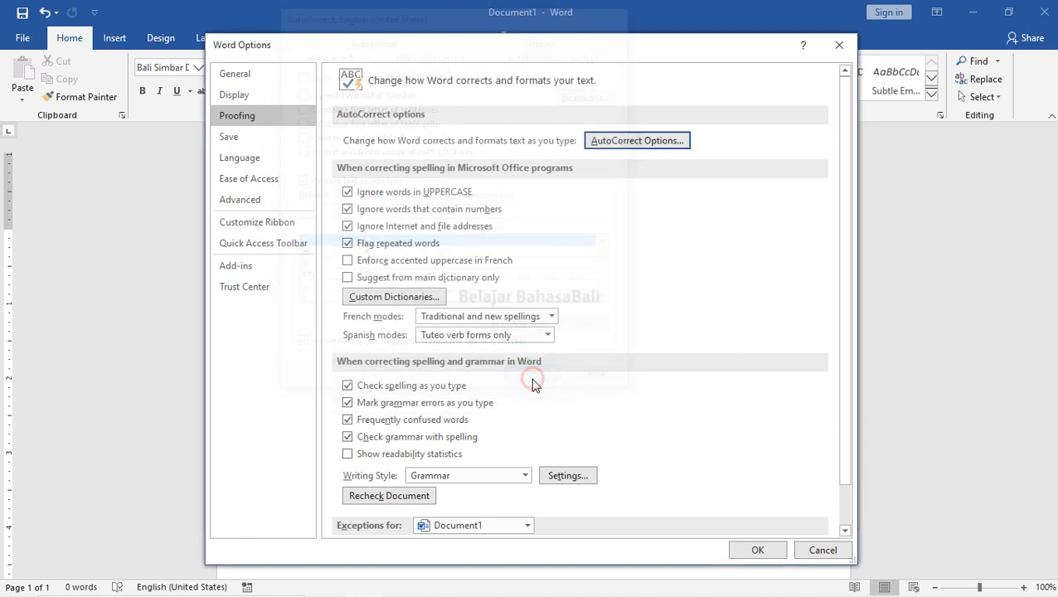
pyautogui.click(758, 551)
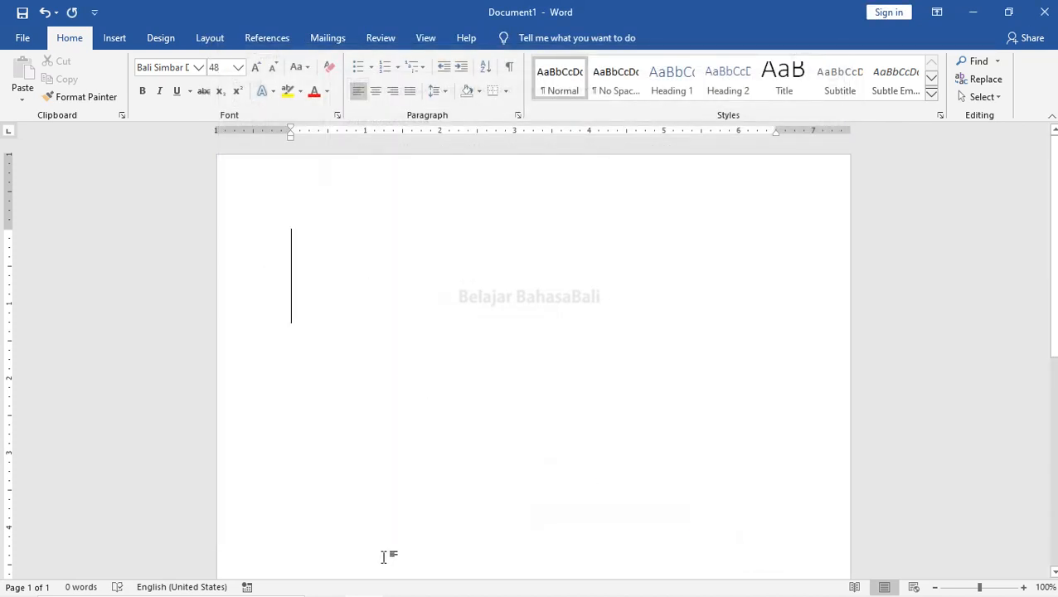